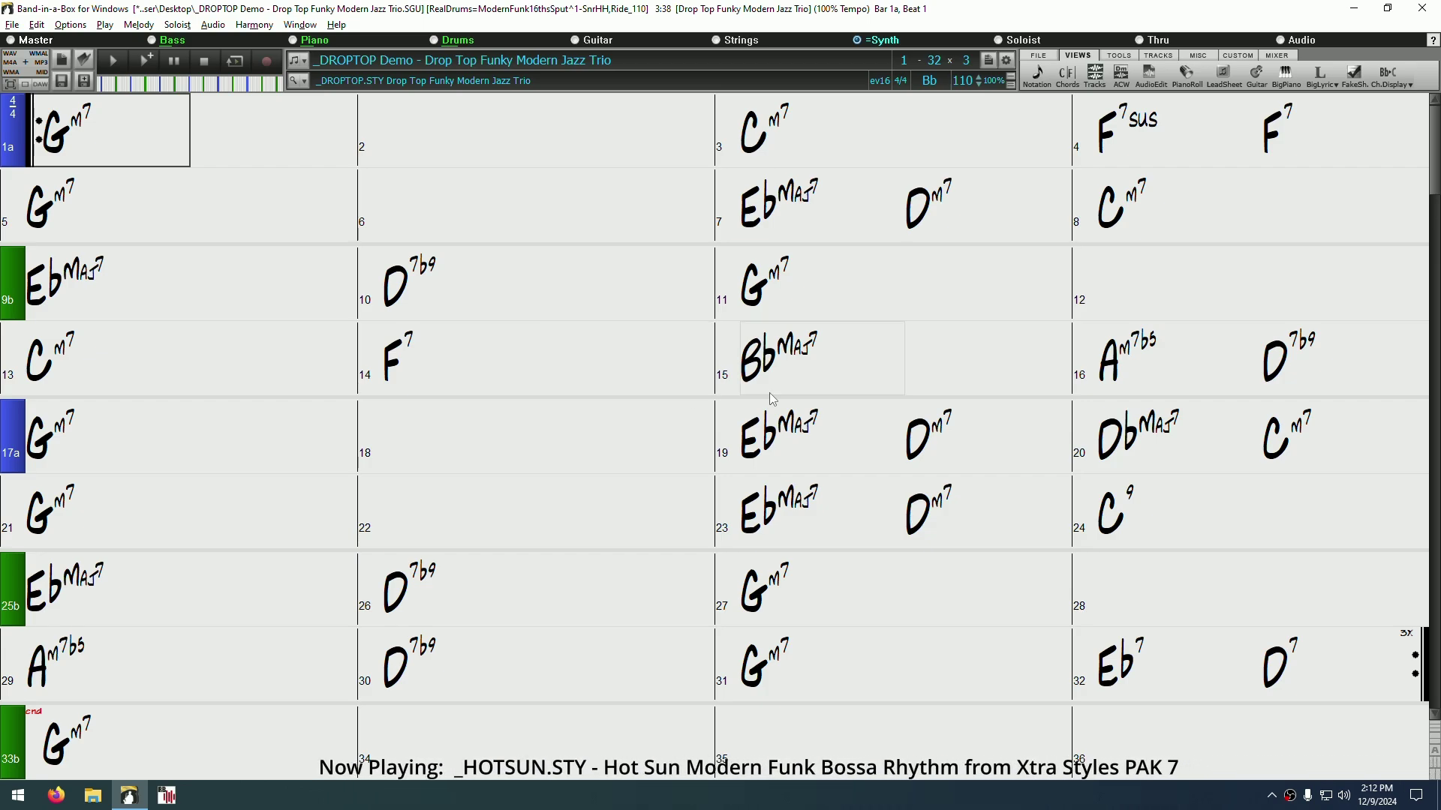
Step: Dock the full Mixer window on the right of the chord sheet via the Window menu
left_click(1283, 58)
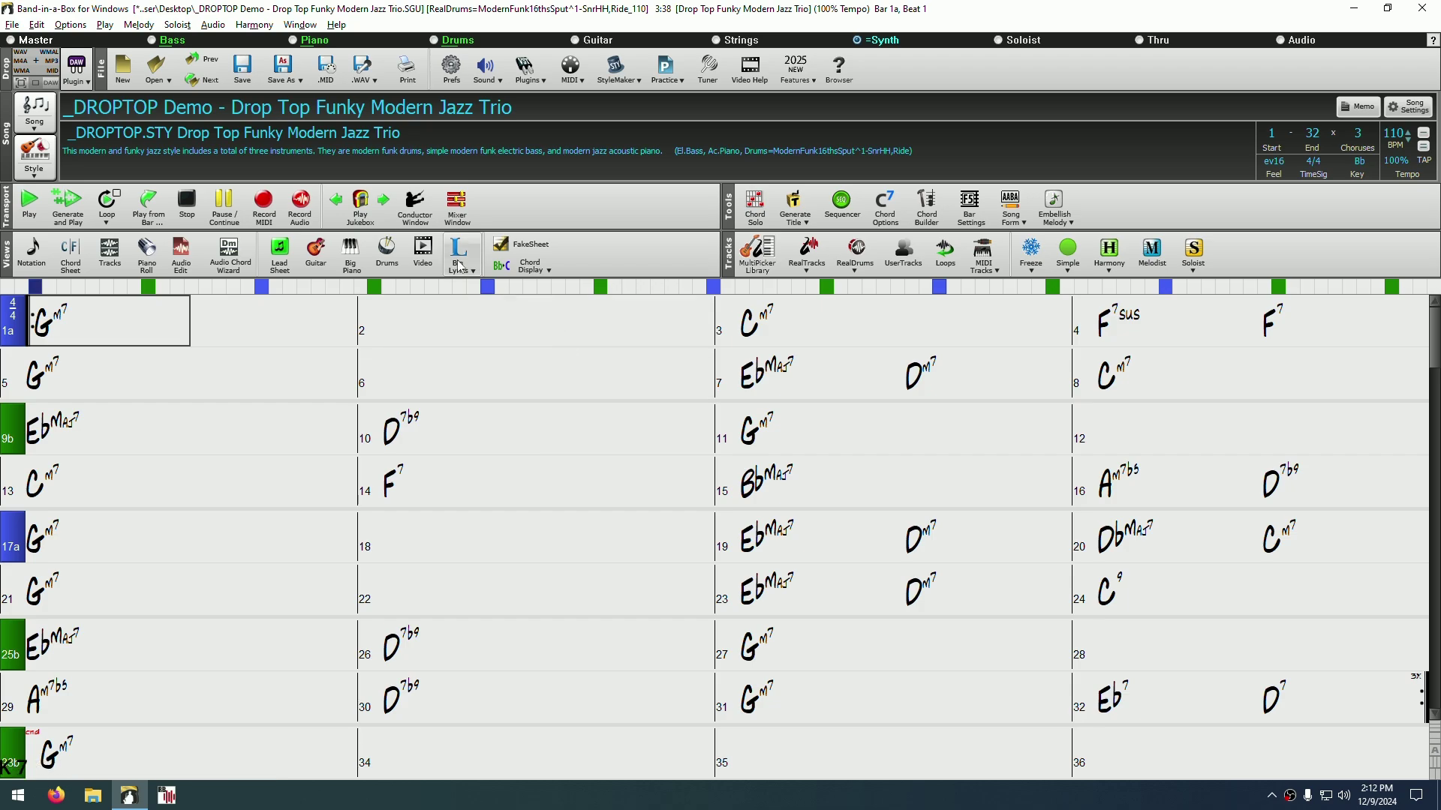
left_click(449, 223)
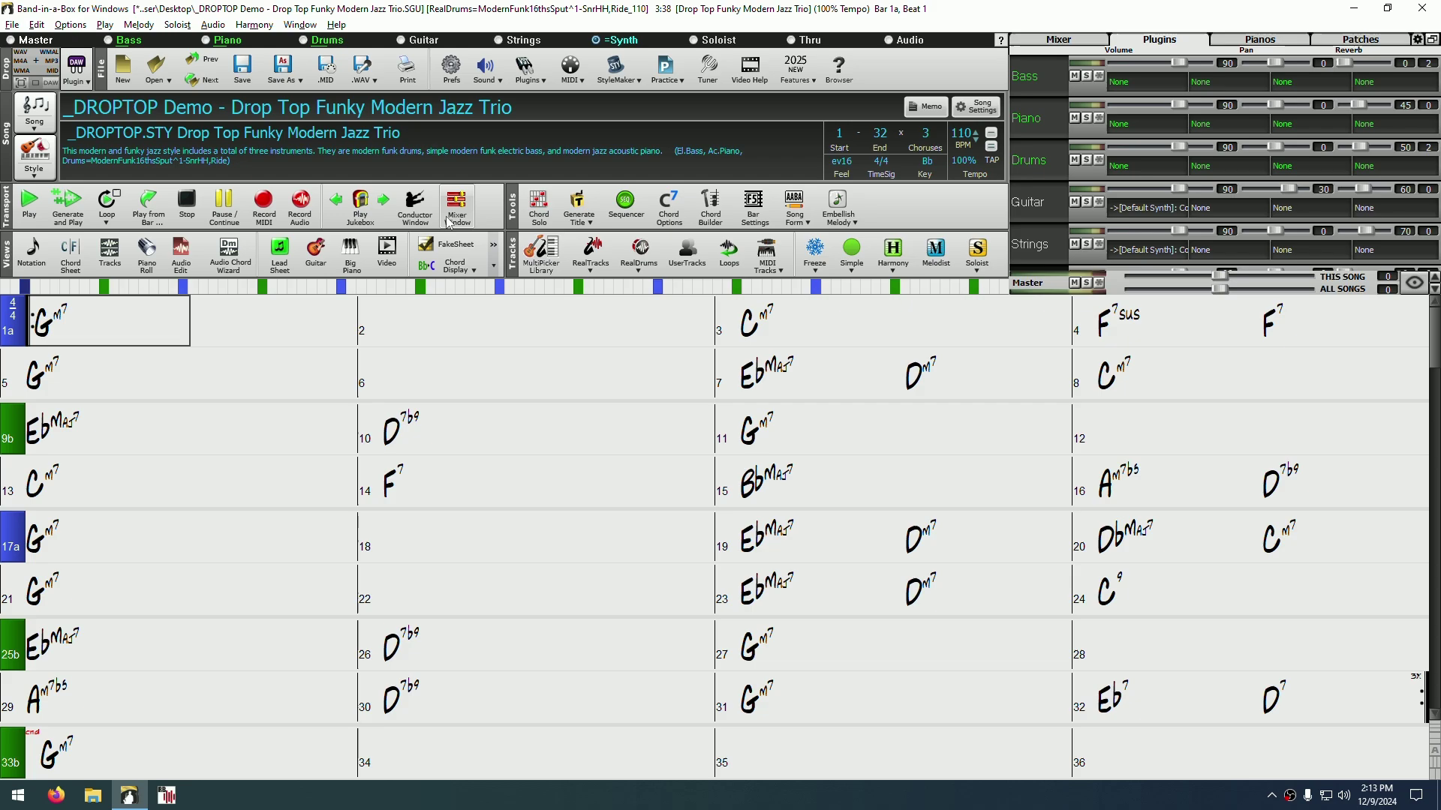
left_click(311, 30)
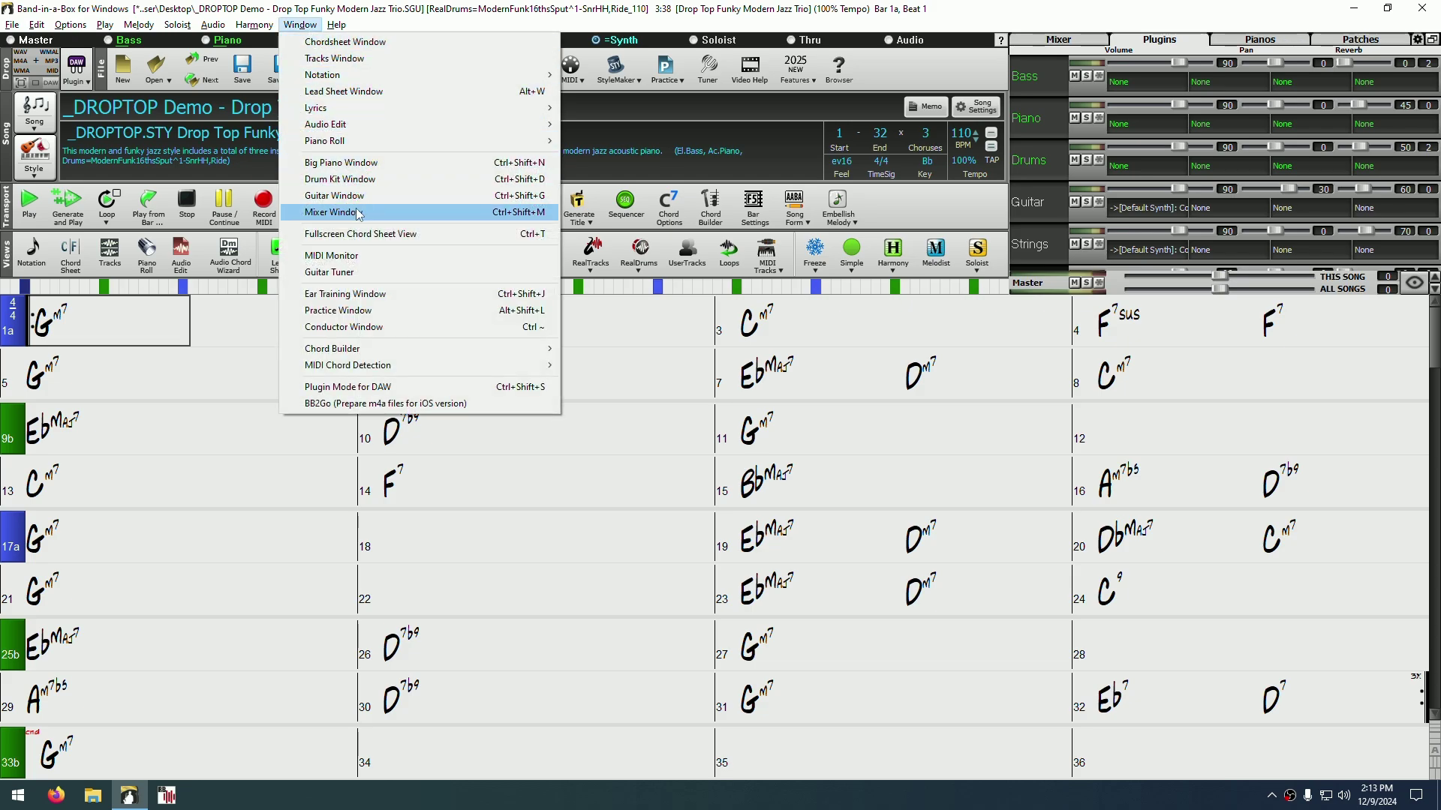
left_click(506, 216)
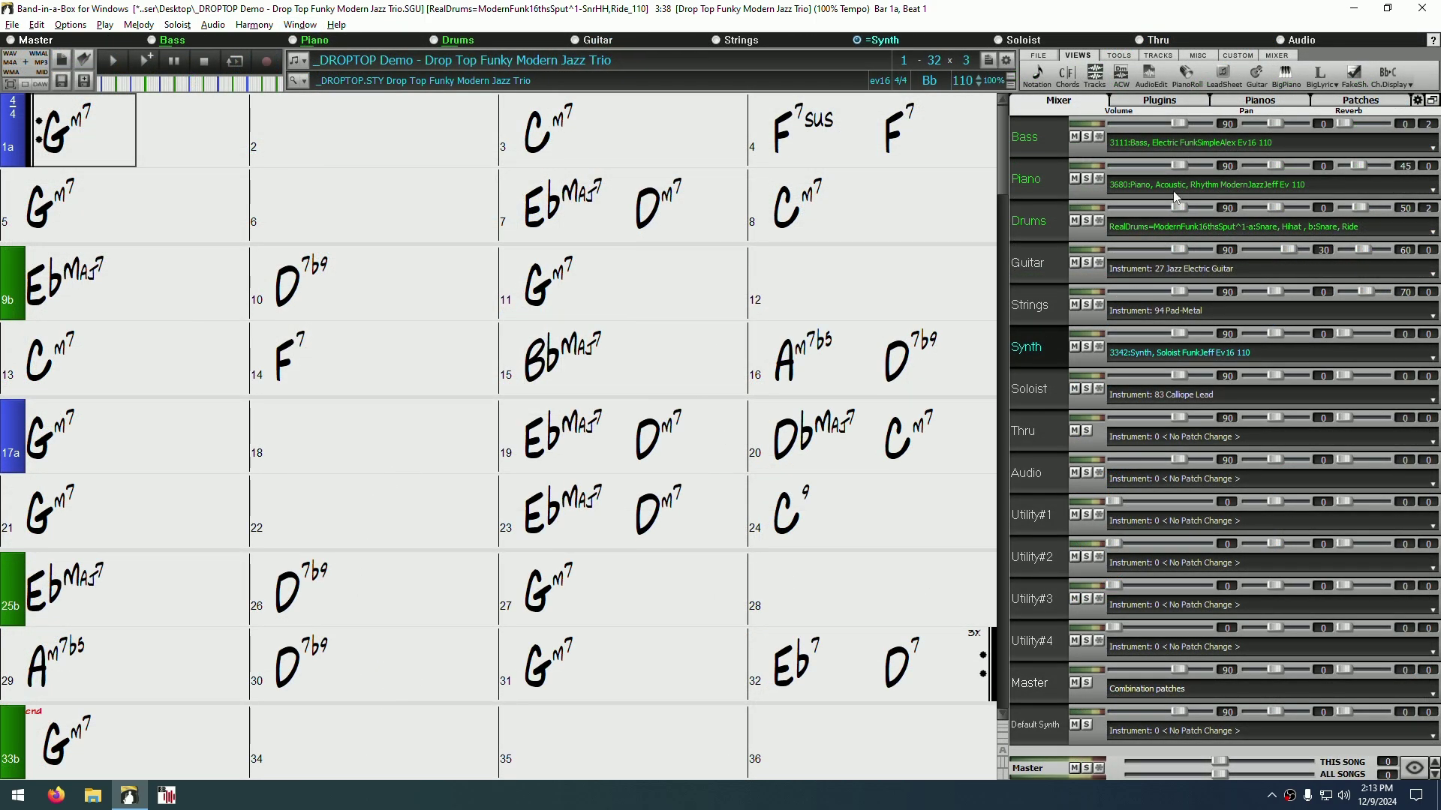
Step: Switch the mixer to its Plugins tab to list each track's plugin slots
left_click(1188, 105)
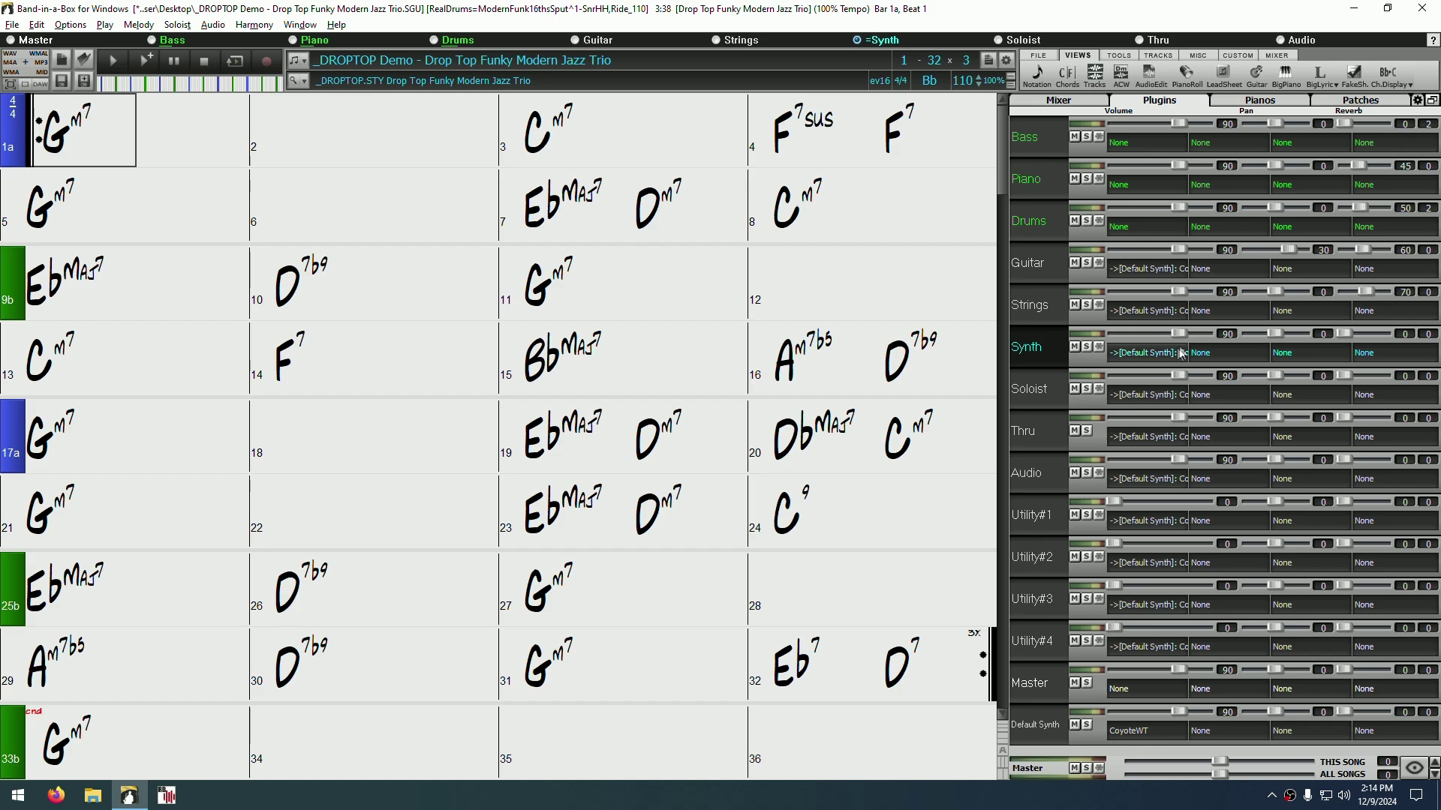
Step: Choose 'Choose VST3 Plugin...' for the Drums track's first plugin slot
left_click(1166, 227)
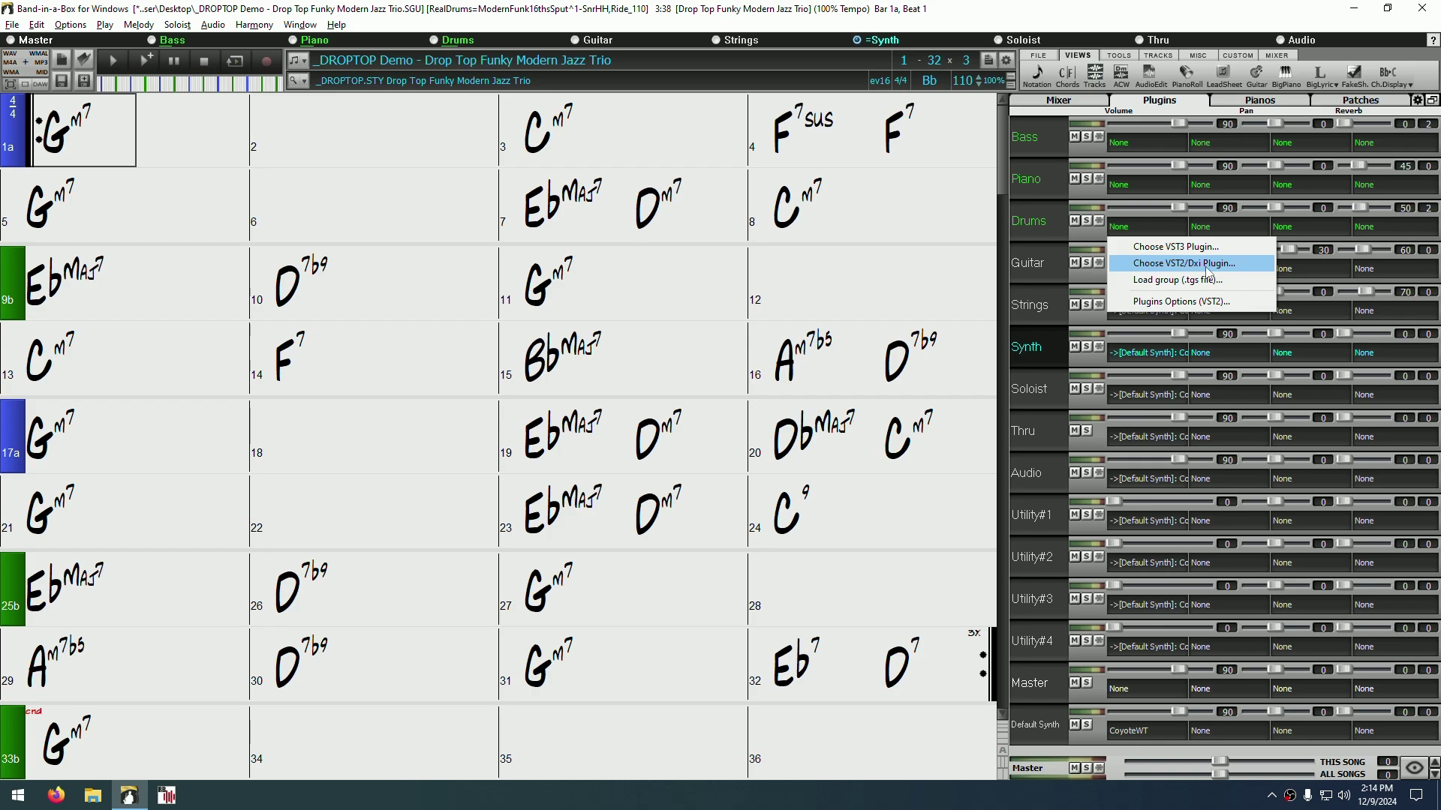
left_click(1176, 247)
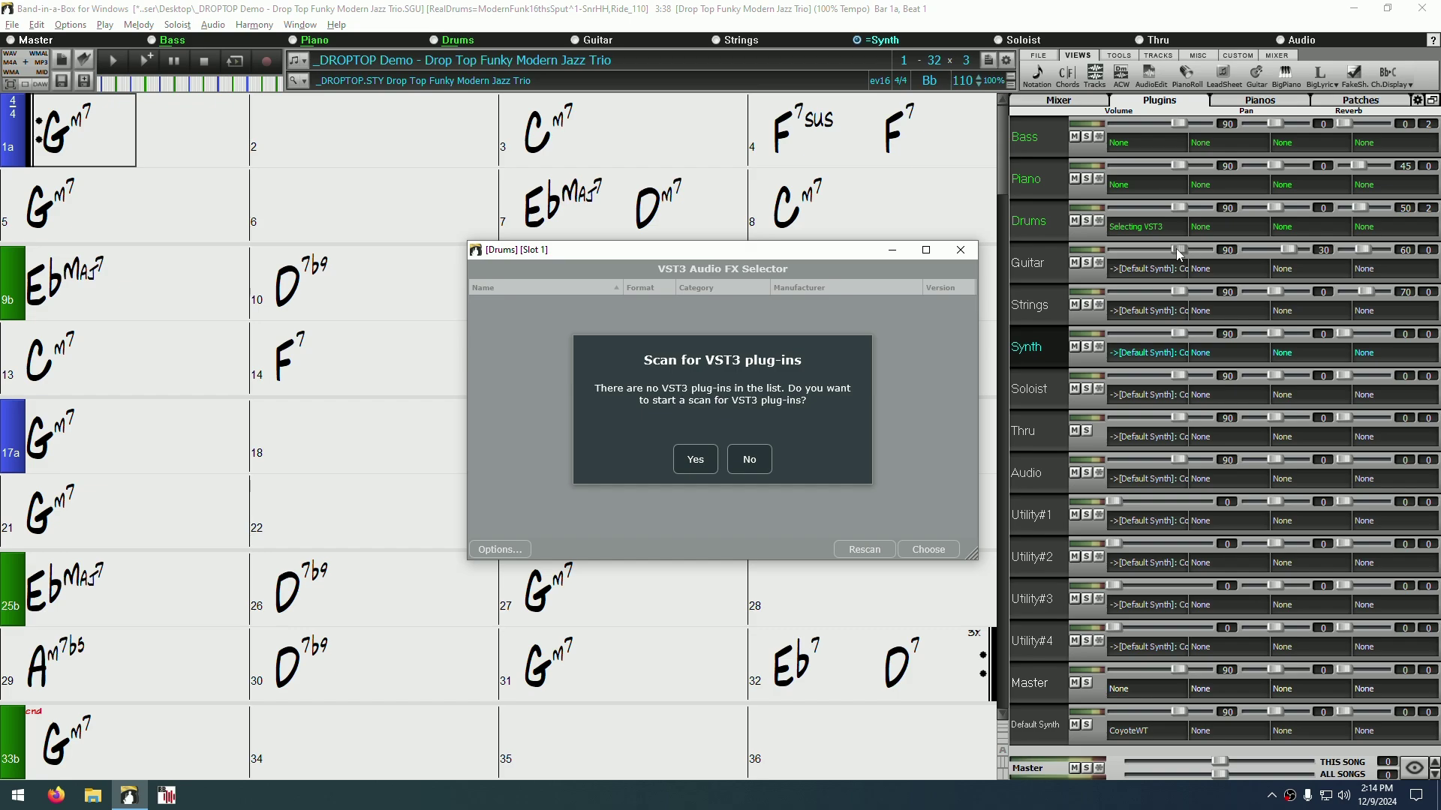
Step: Scan for VST3 plug-ins so the selector lists installed effects like Amp Locker
left_click(694, 468)
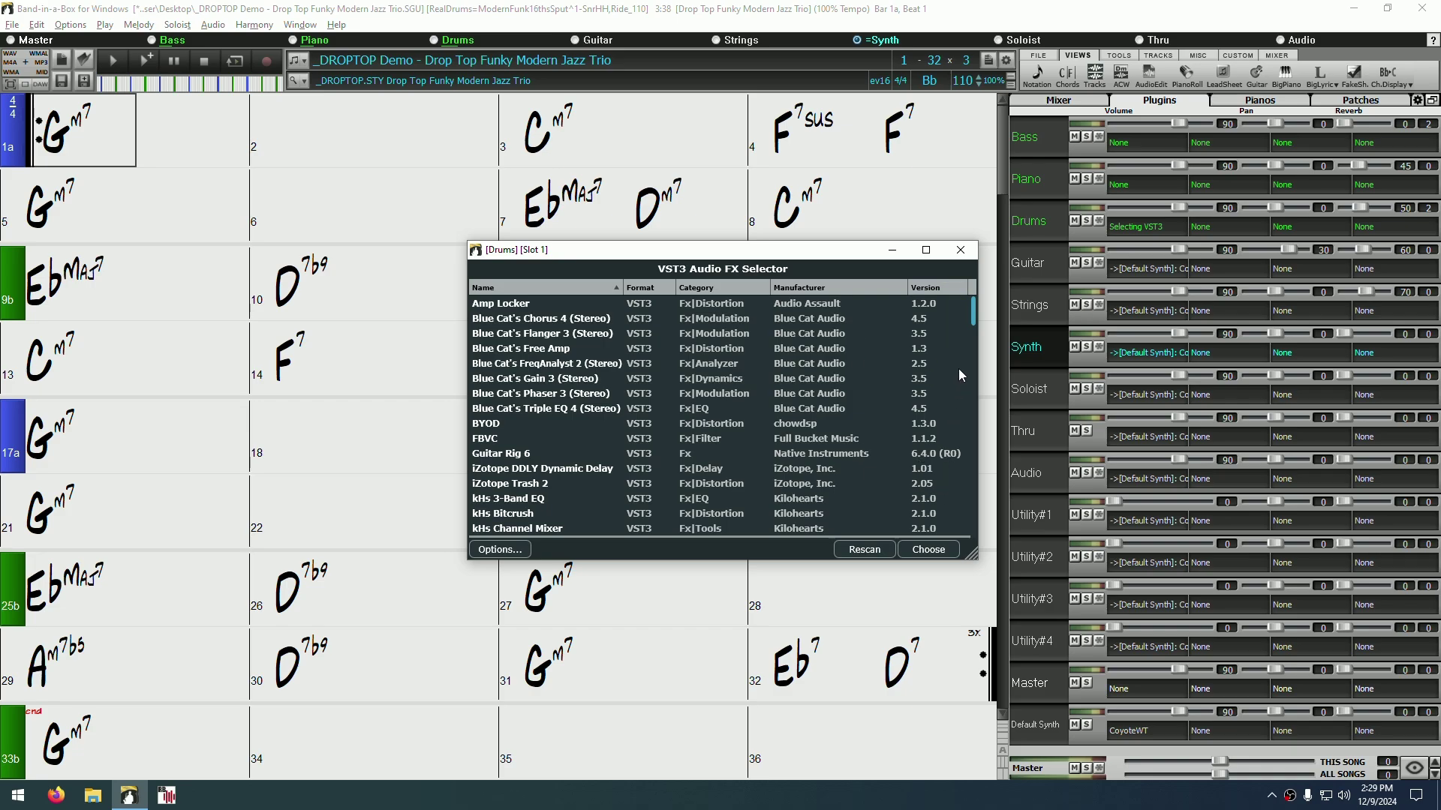
mouse_move(972, 301)
left_mouse_down()
mouse_move(973, 546)
mouse_move(939, 336)
mouse_move(952, 289)
left_mouse_up()
Step: Show the VST3 selector's Options menu with search directories and scan commands
left_click(502, 552)
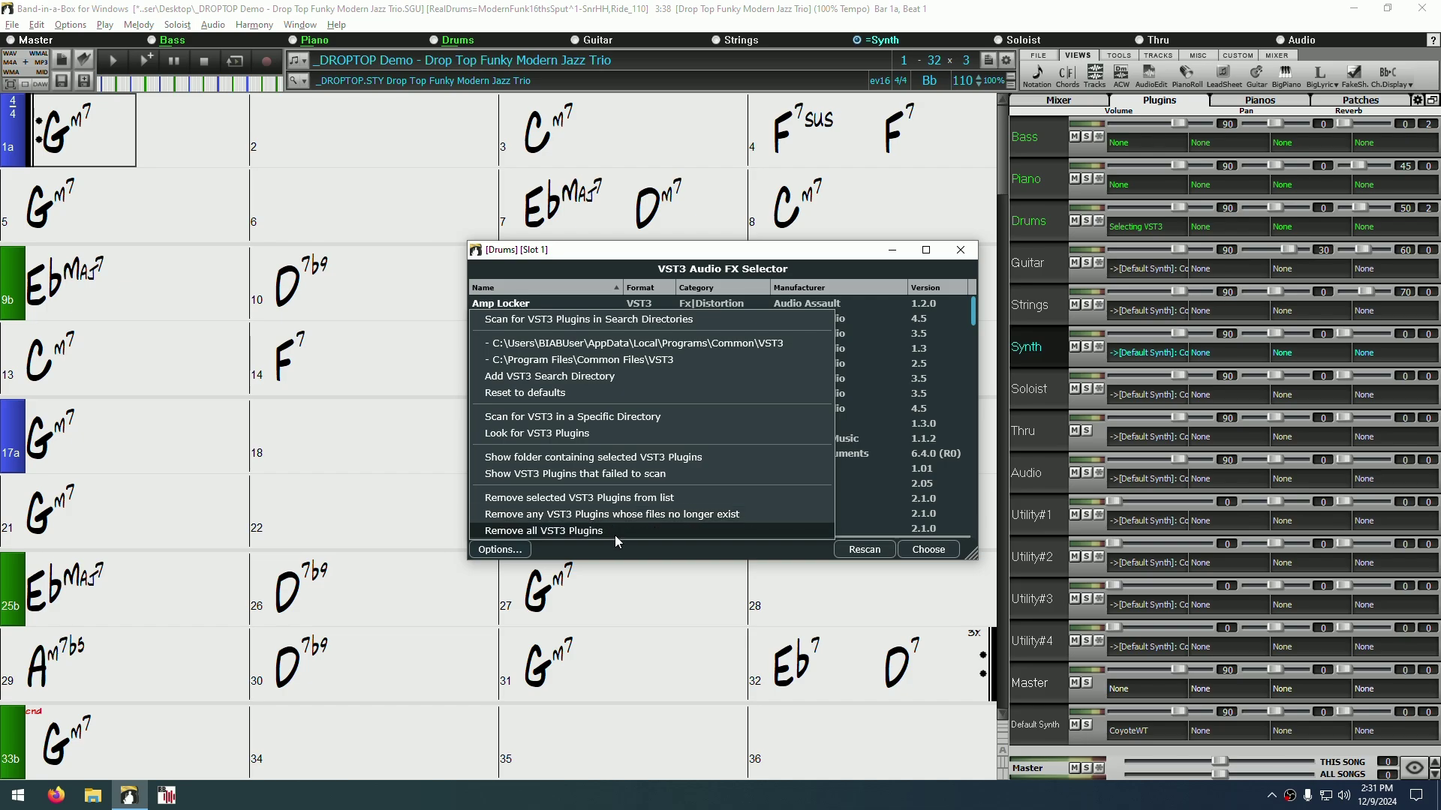
Step: Dismiss the Options menu and sort the VST3 list by Category to find Fx|Dynamics
left_click(513, 557)
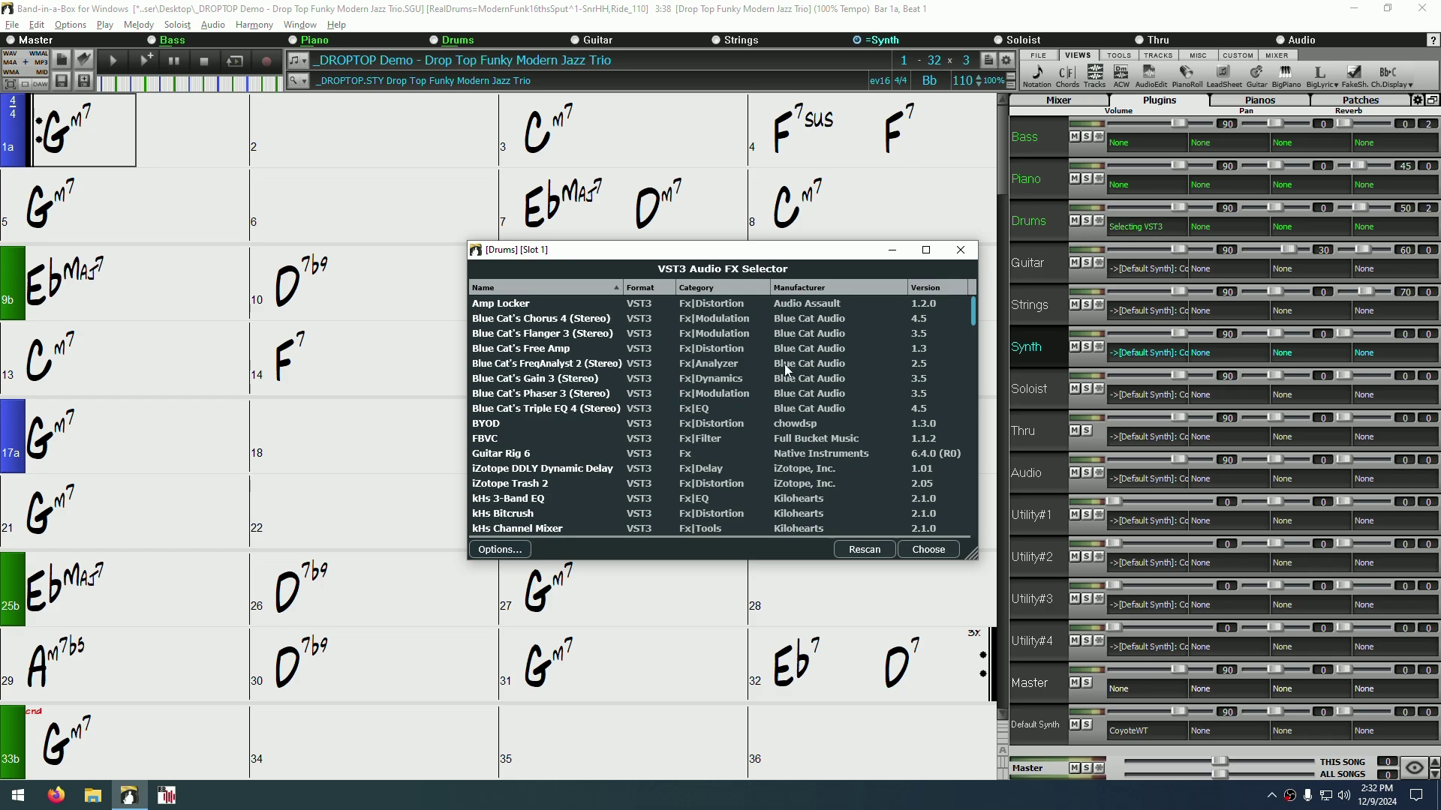
left_click(726, 289)
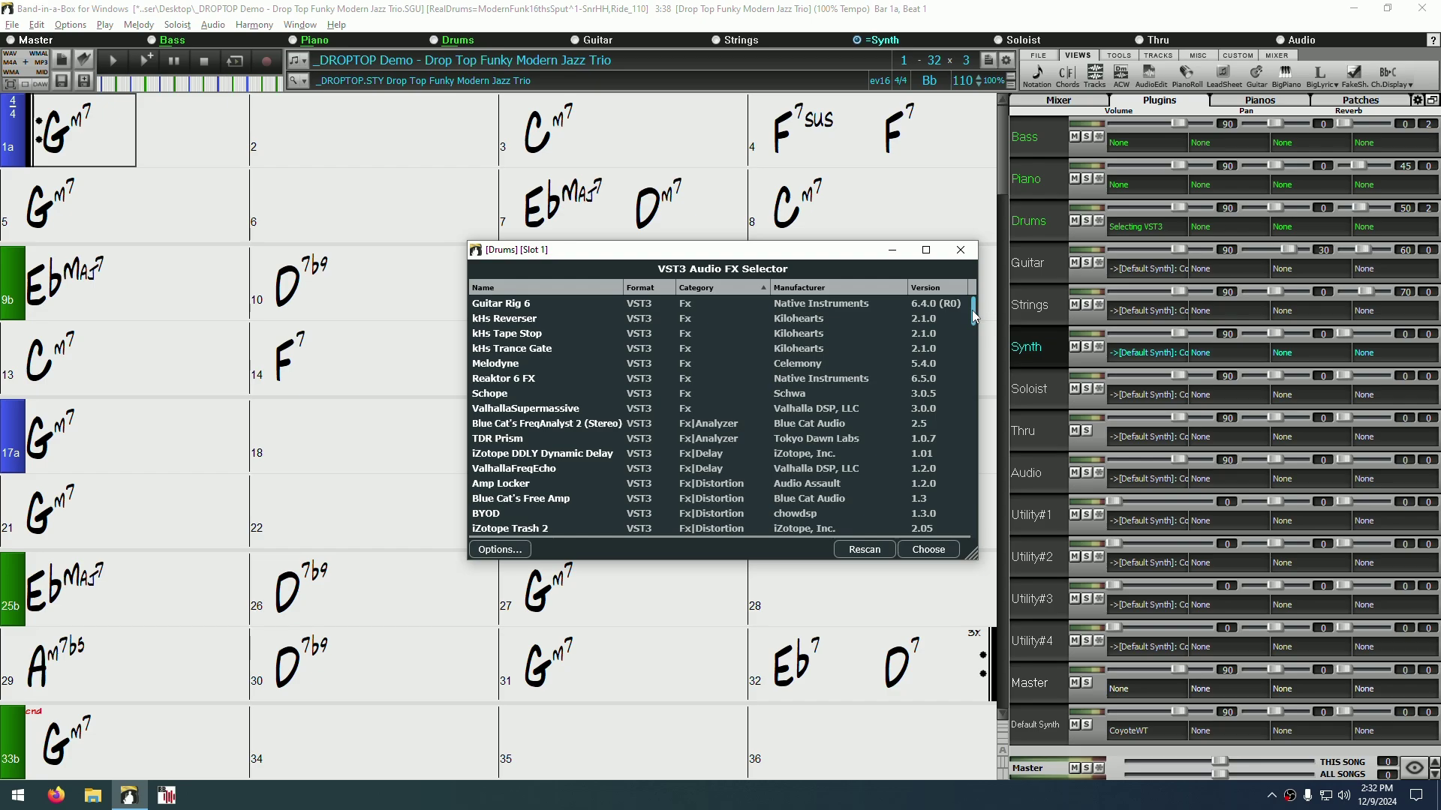
left_click_drag(971, 309, 956, 352)
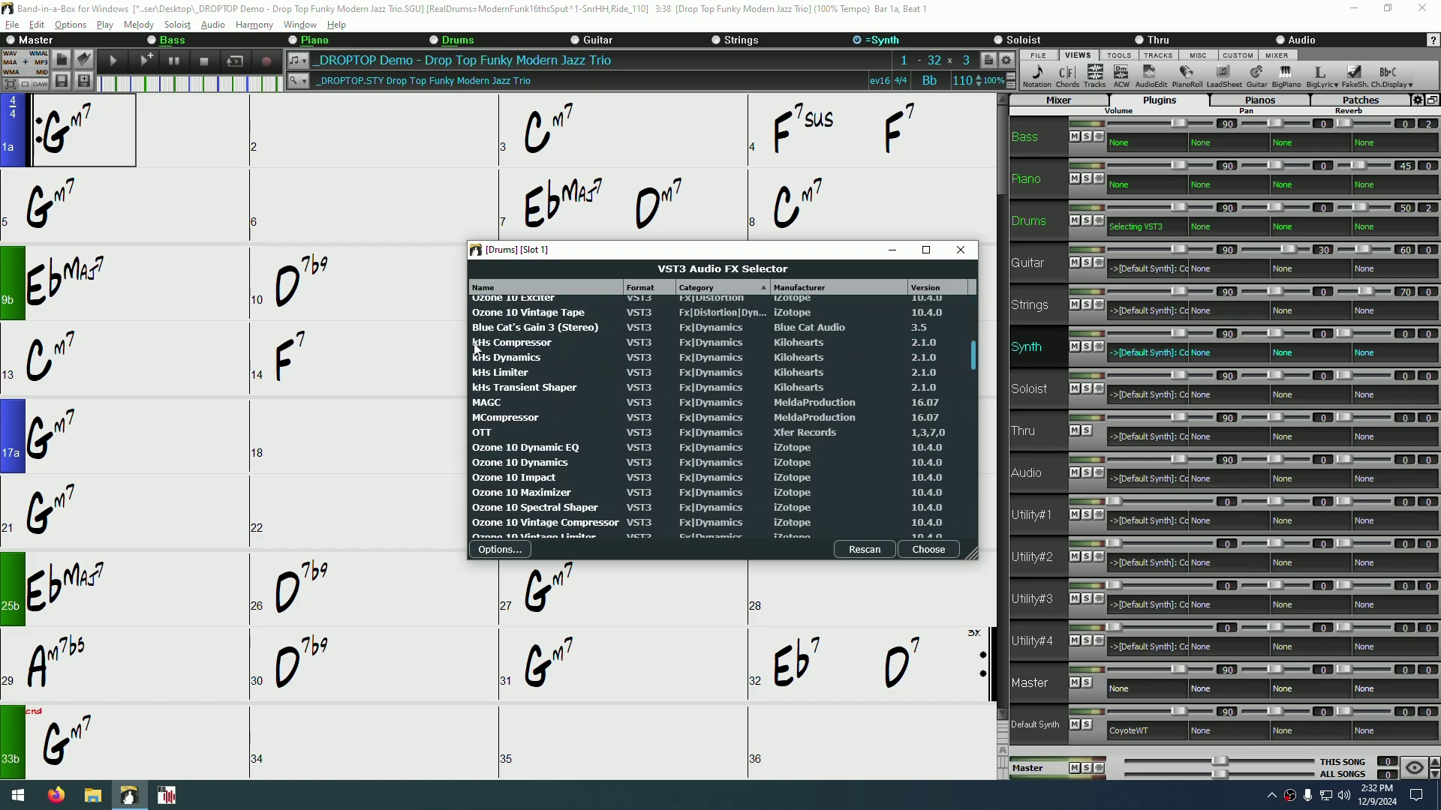
Step: Load kHs Compressor onto the Drums track, solo Drums and start playback
double_click(570, 342)
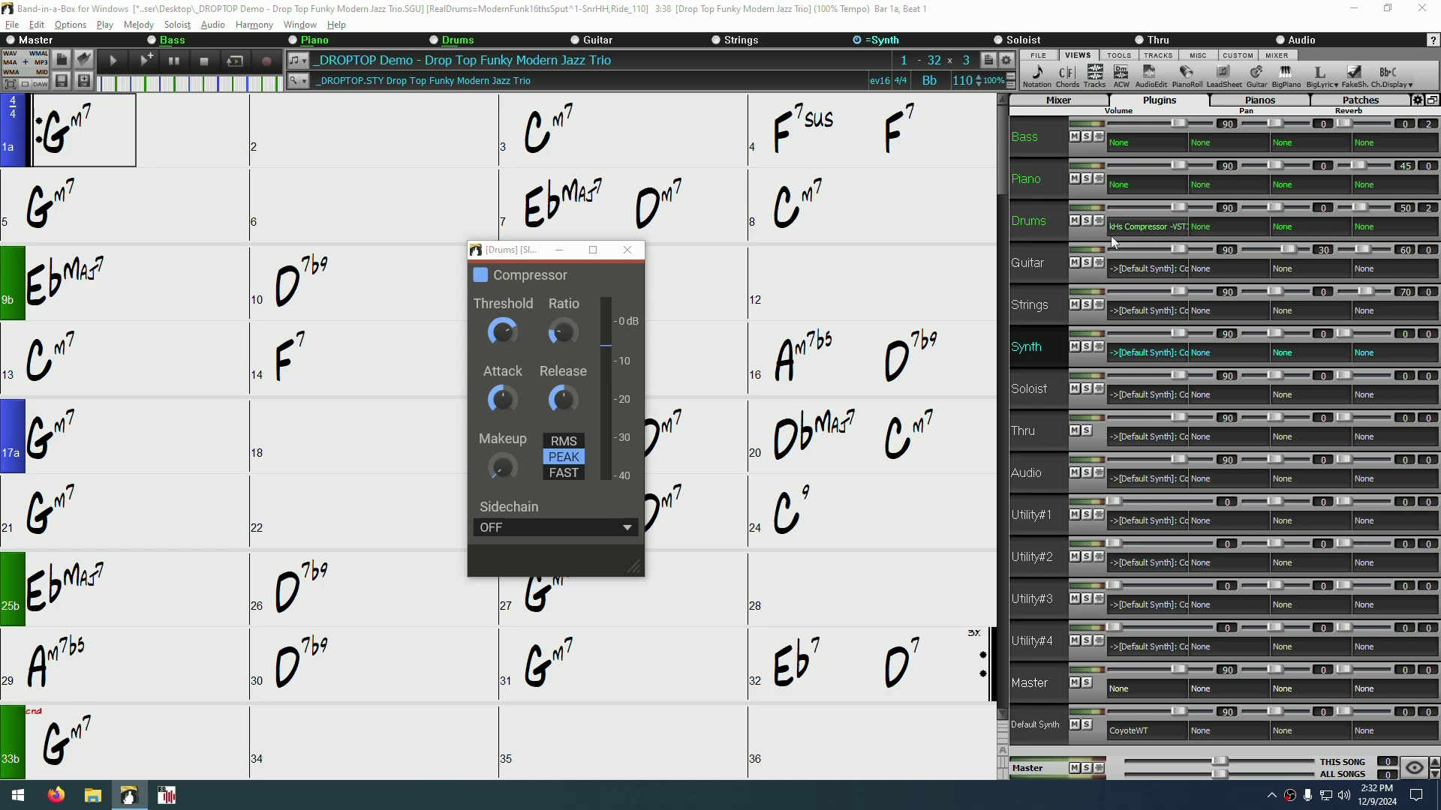
left_click(1087, 221)
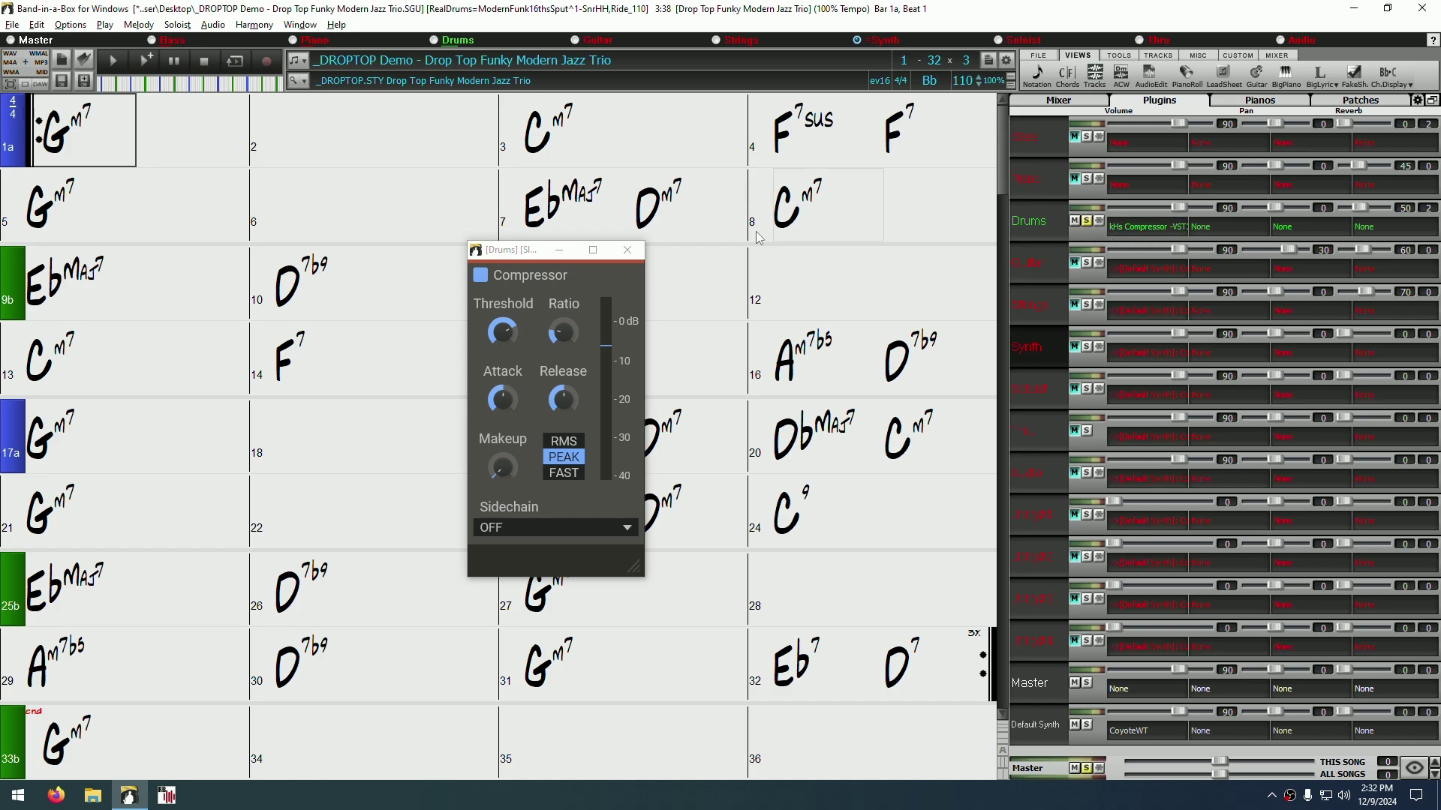
key("space")
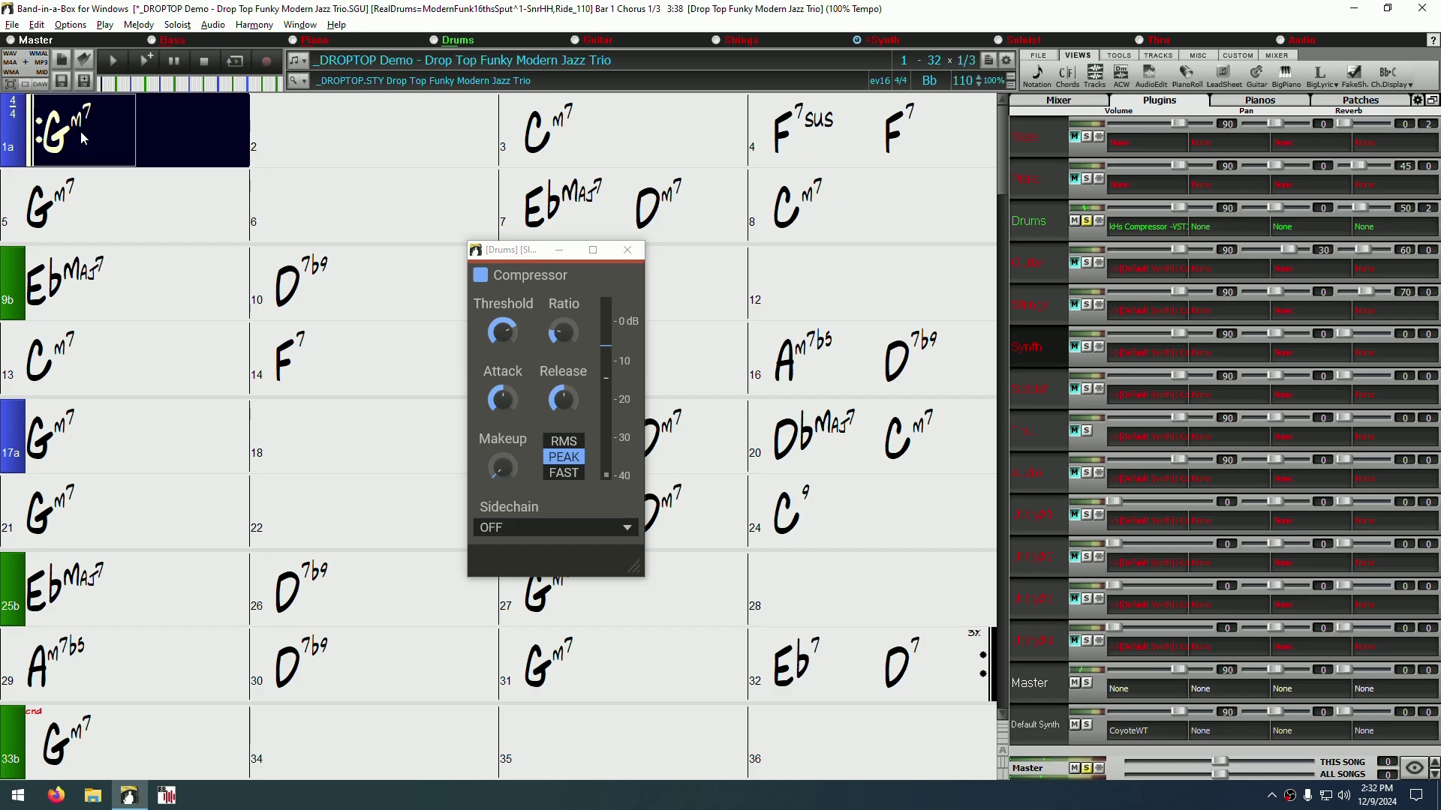
Step: Set the compressor's attack to about 29.5 ms, release to 67.5 ms and makeup to 12 %
mouse_move(502, 331)
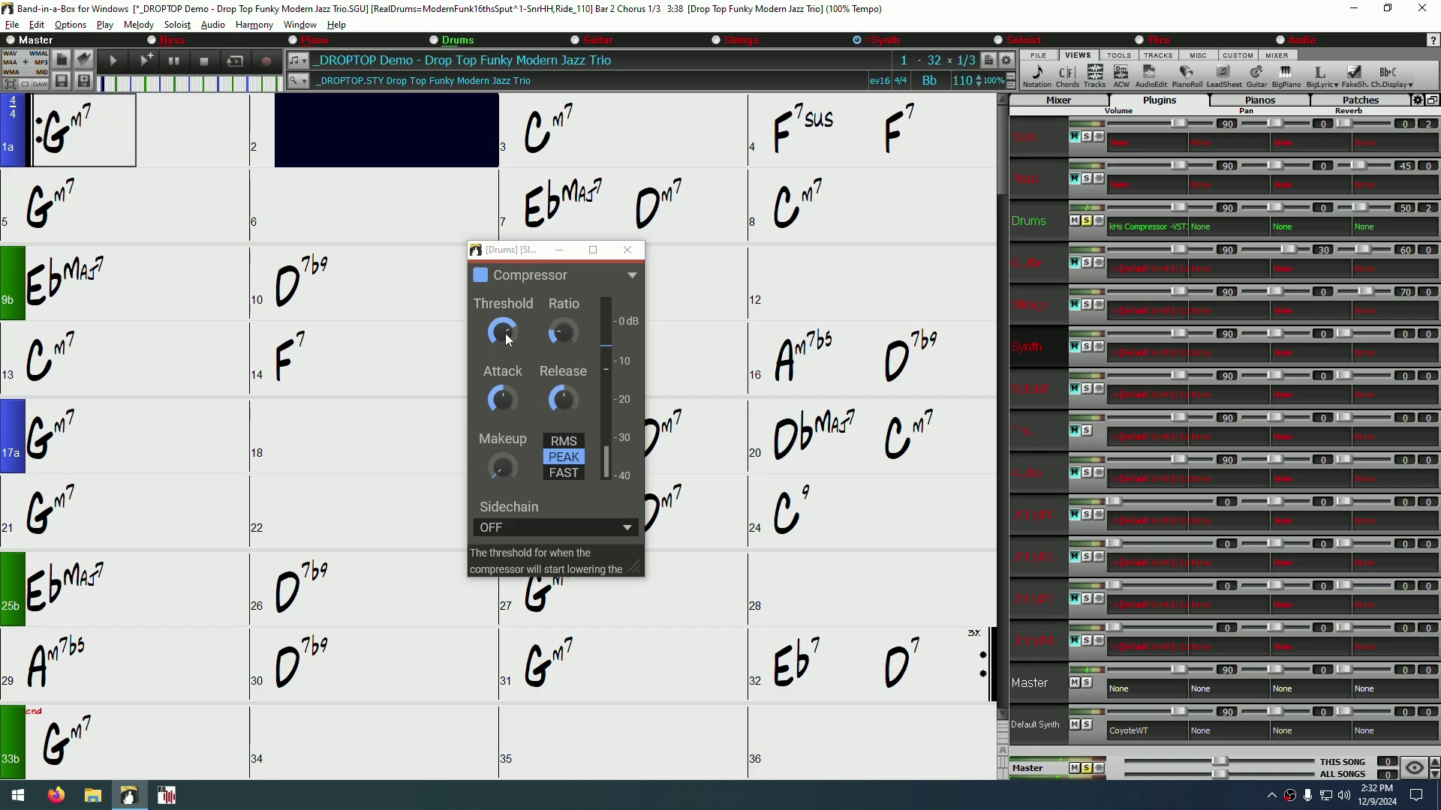
scroll(503, 331, "down", 5)
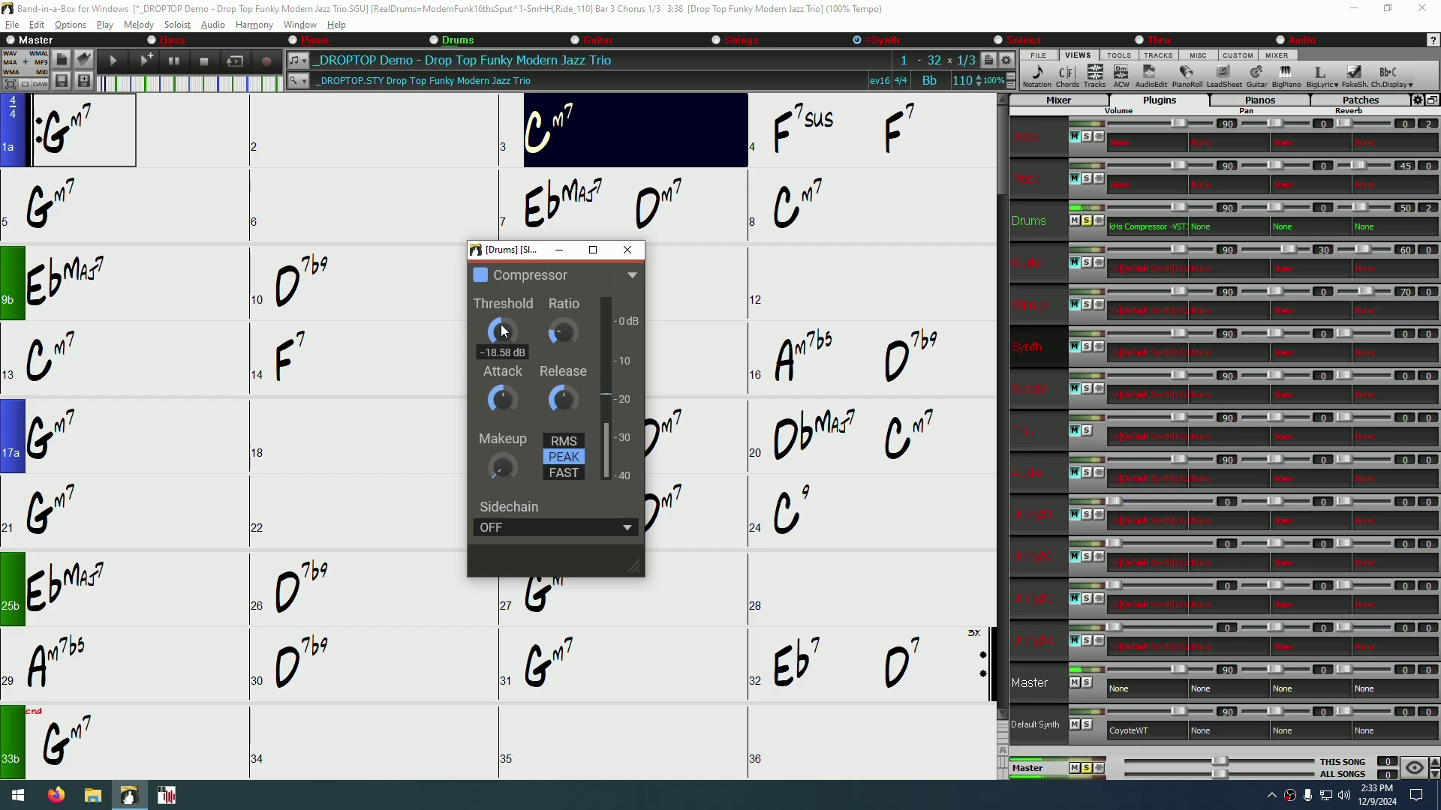
scroll(503, 331, "down", 3)
mouse_move(576, 335)
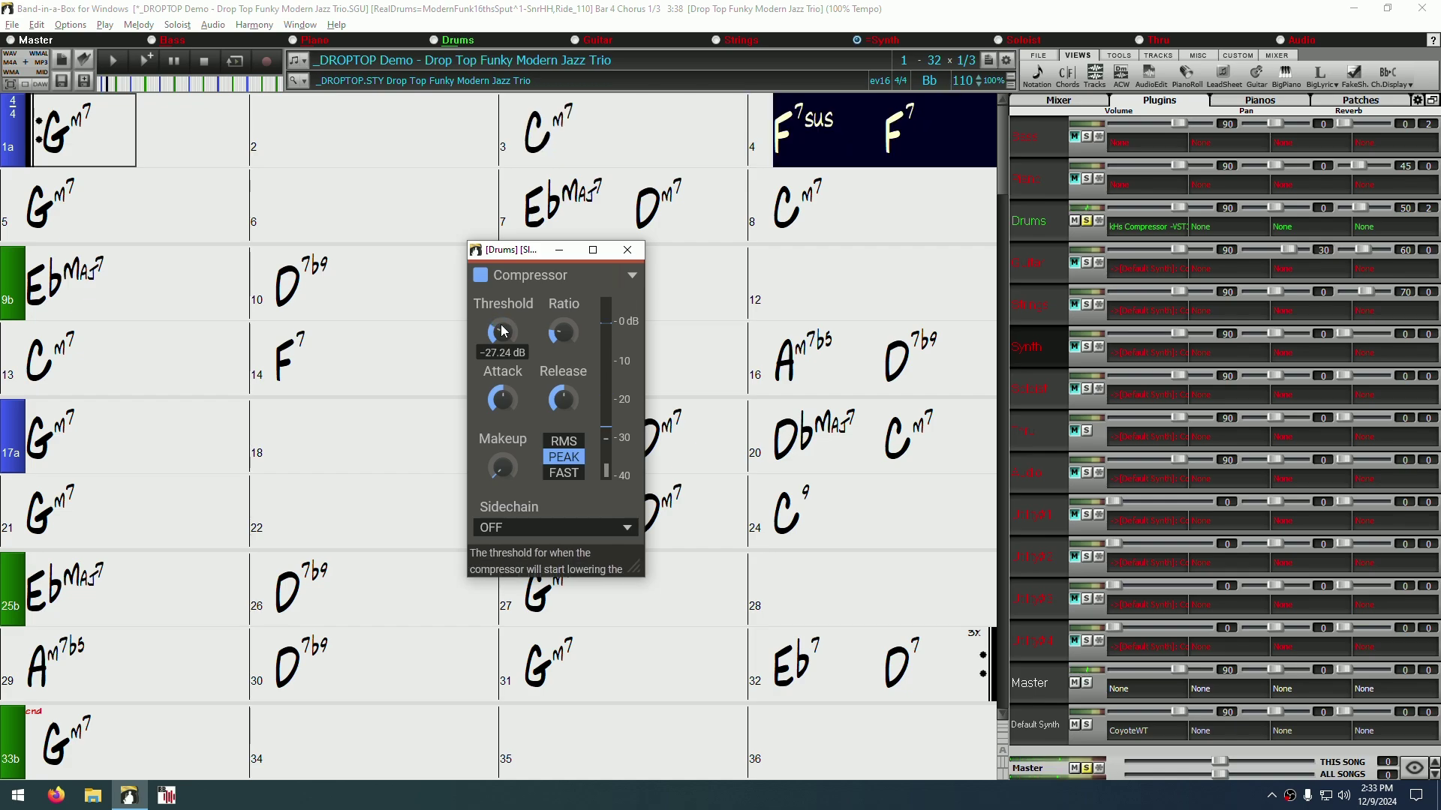
scroll(565, 337, "up", 3)
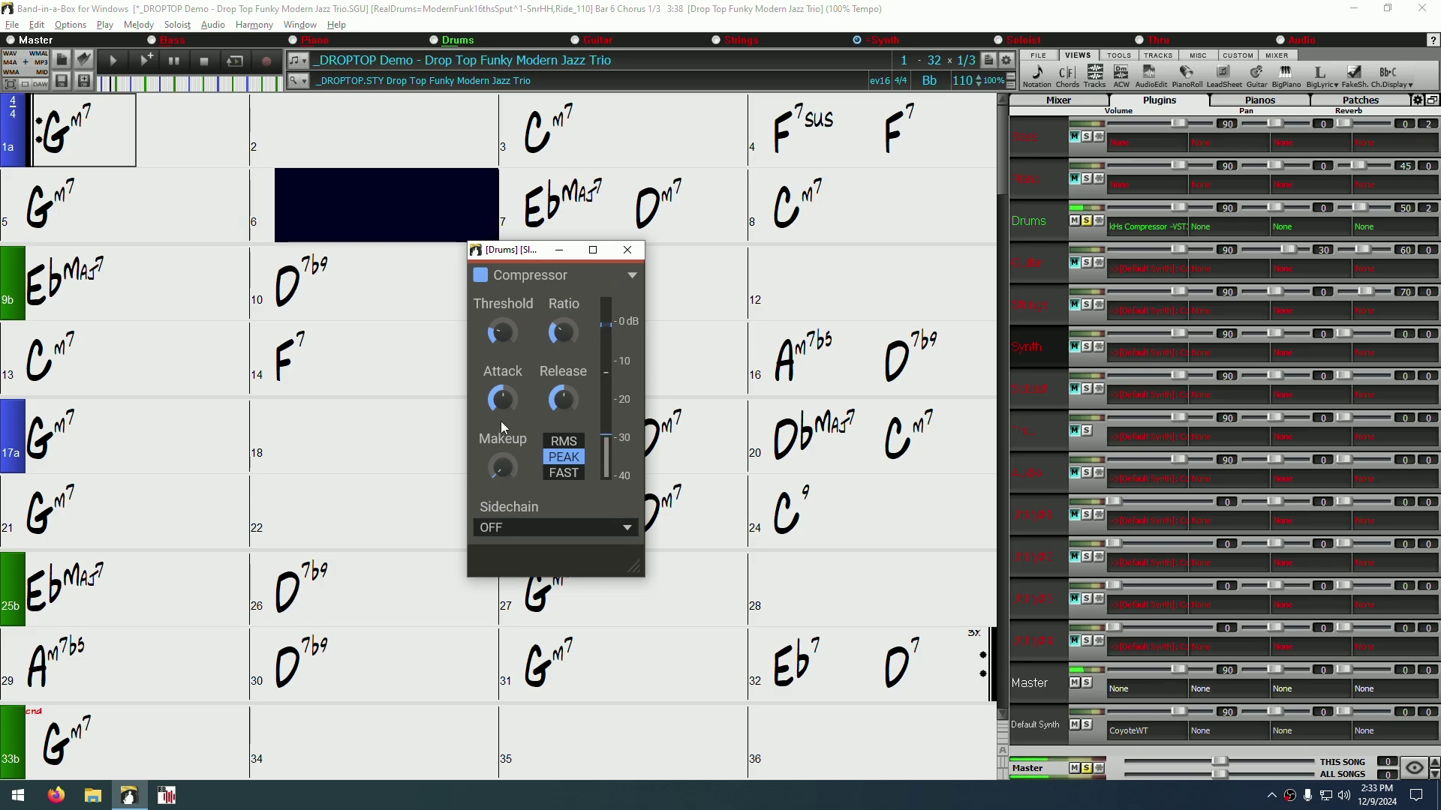
scroll(502, 398, "up", 2)
scroll(502, 398, "up", 1)
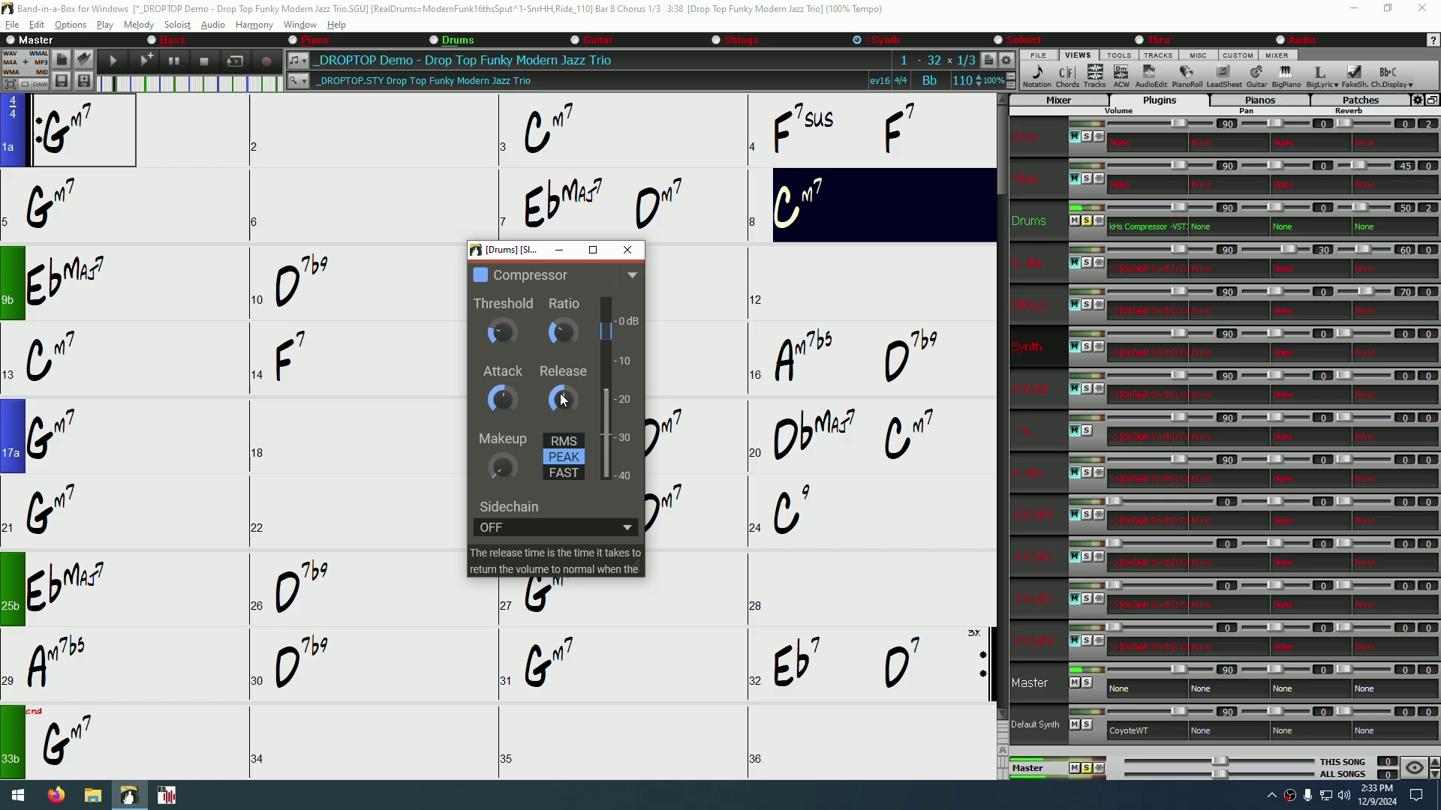
mouse_move(564, 401)
scroll(565, 401, "up", 3)
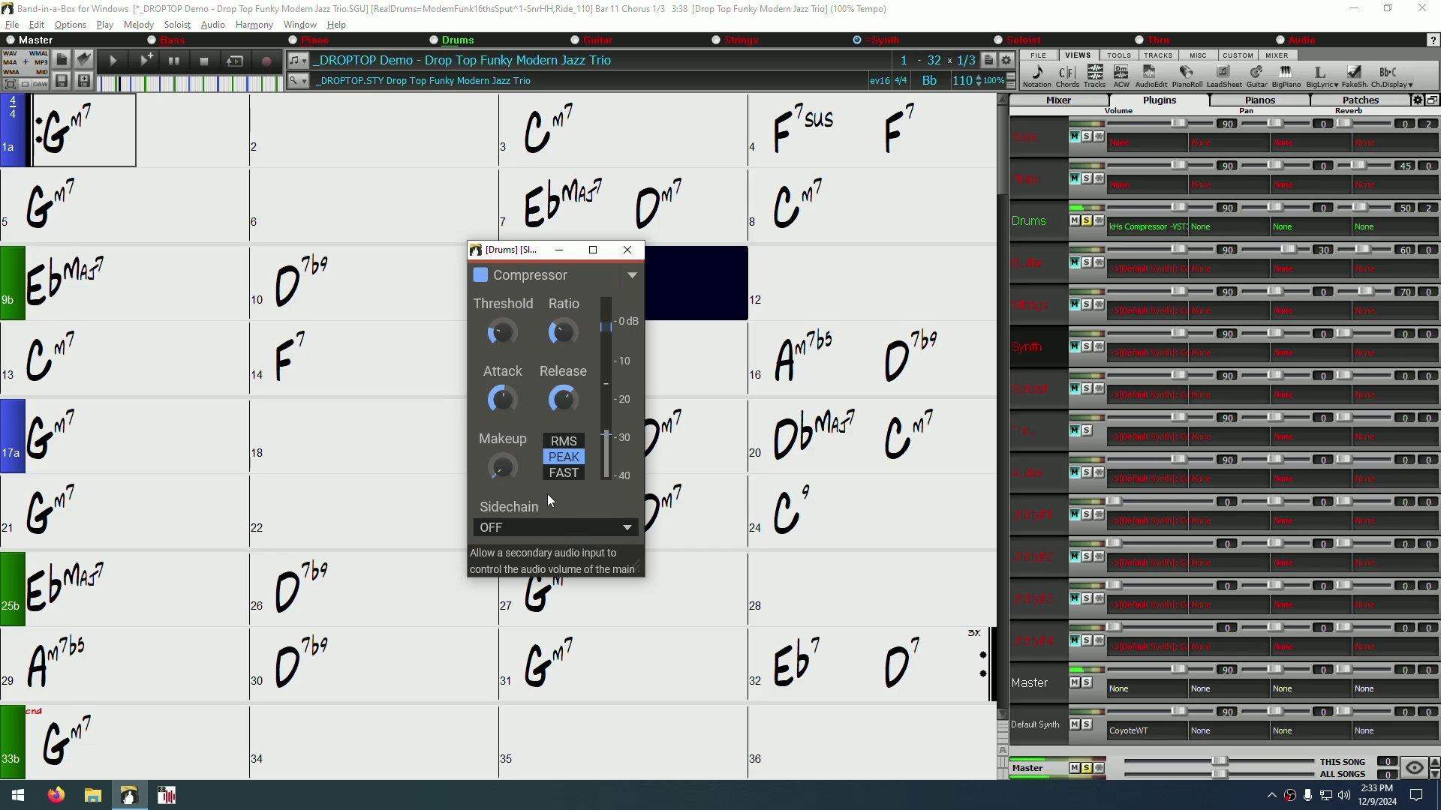
mouse_move(499, 474)
scroll(499, 475, "up", 2)
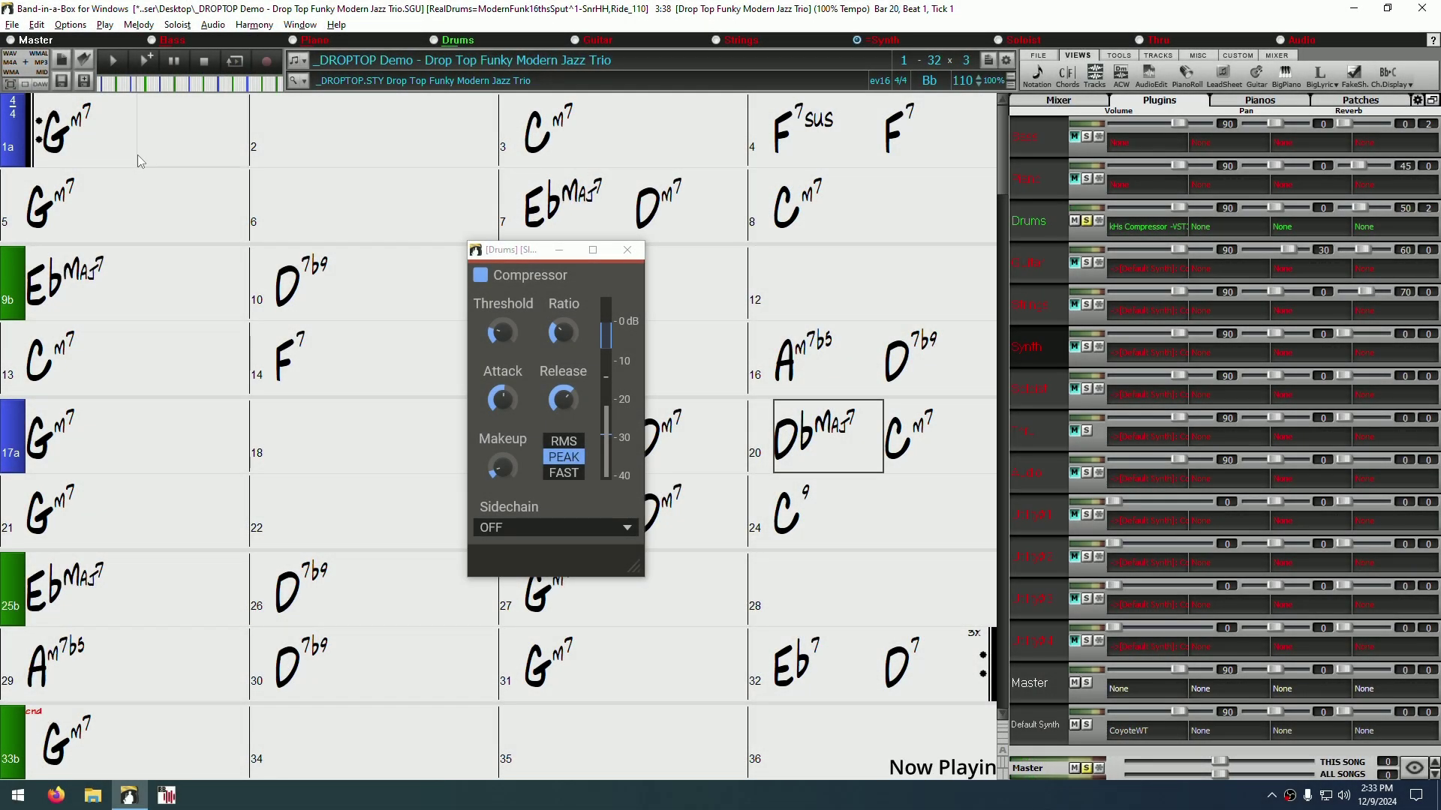
Step: Close and reopen the Drums compressor editor, then bring up its slot's options menu
left_click(627, 250)
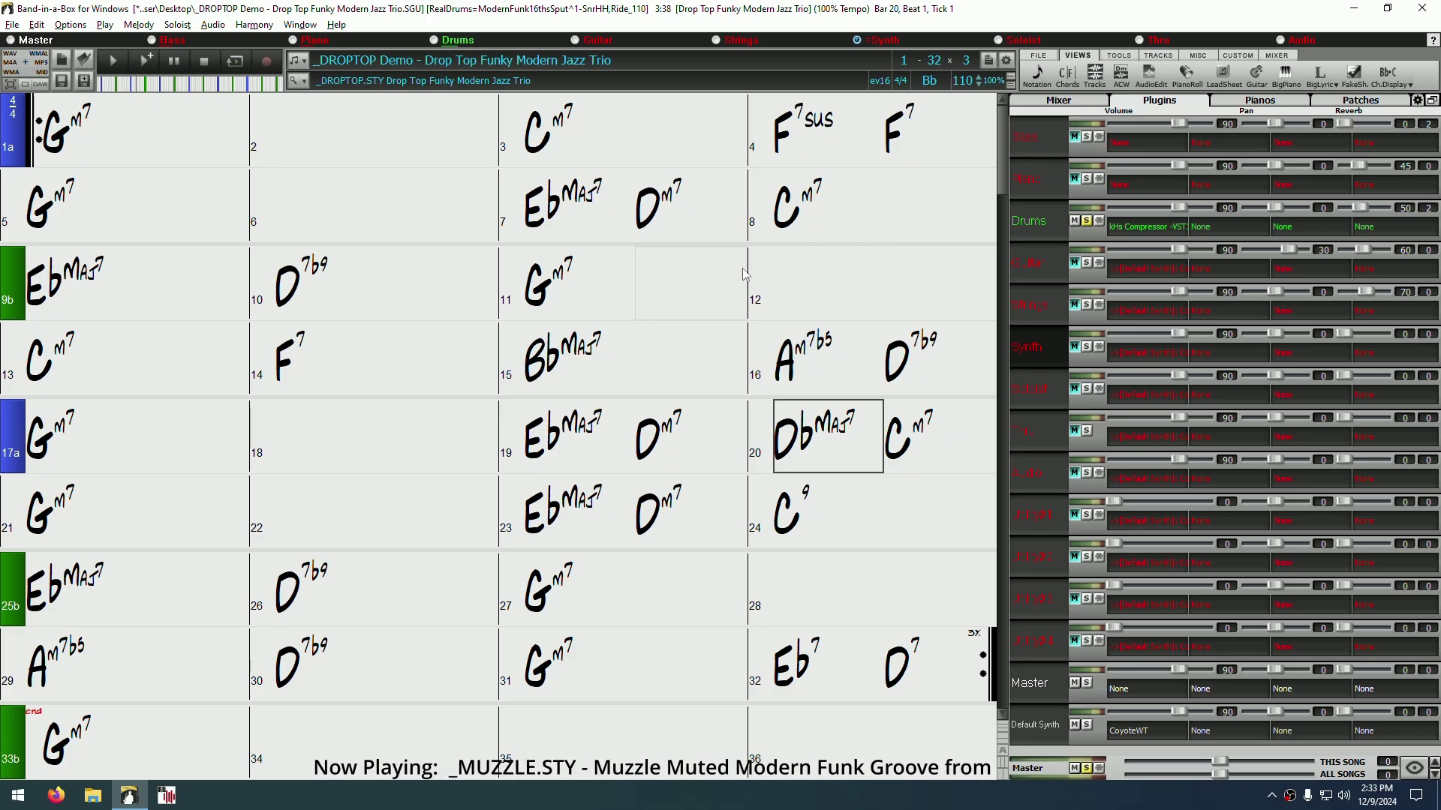
double_click(1151, 228)
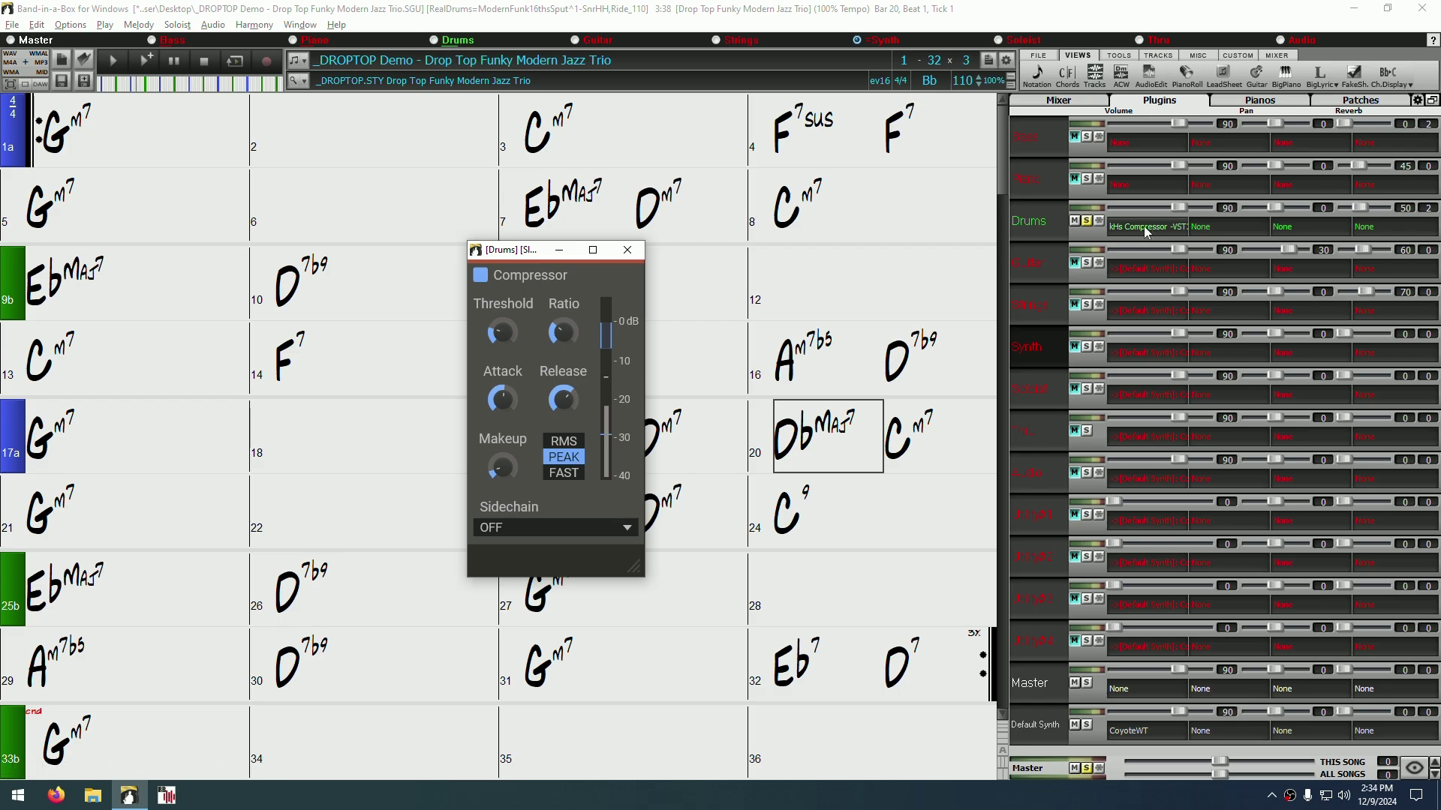
right_click(1146, 233)
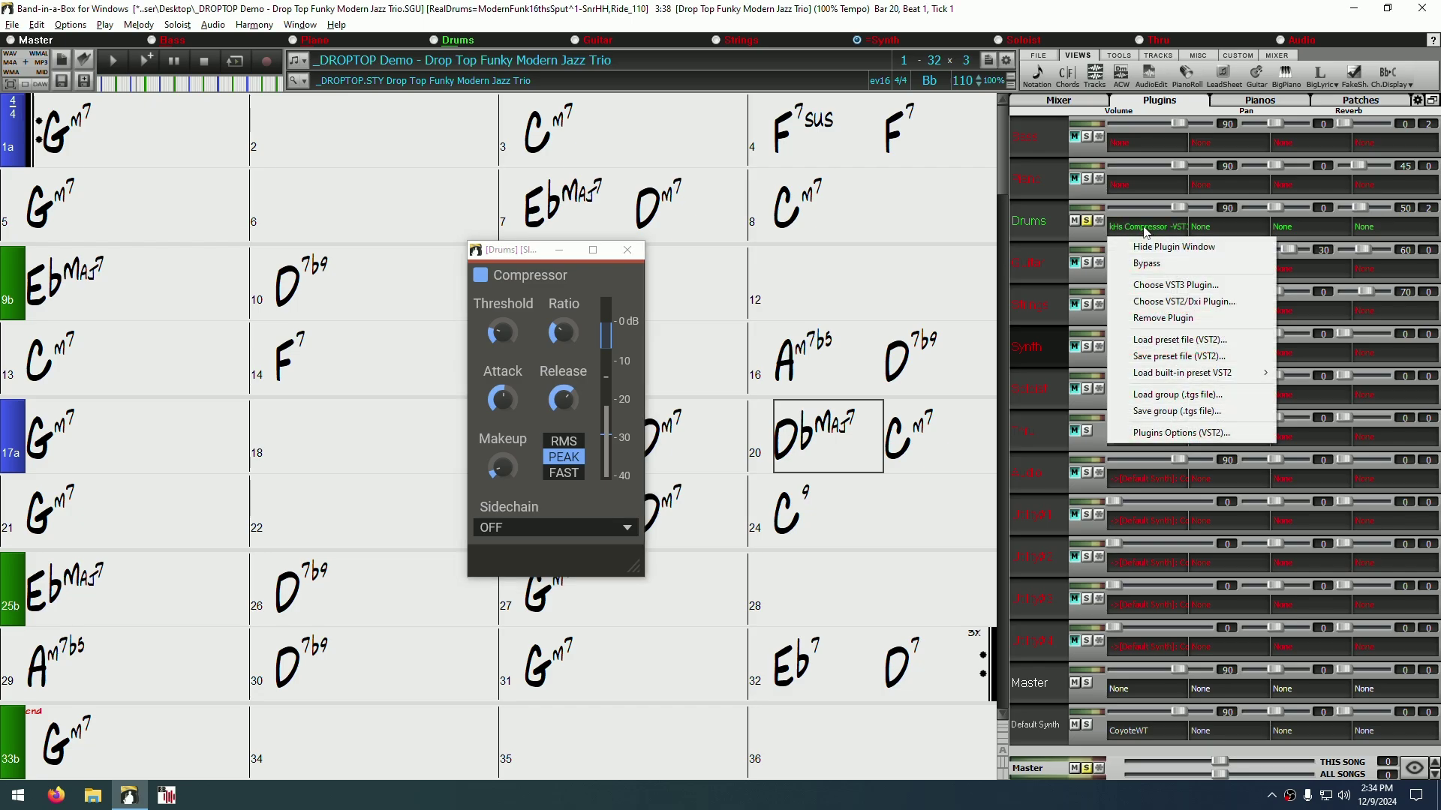
Step: Replace the Drums kHs Compressor with the Ozone 10 Dynamics VST3 effect
left_click(1184, 287)
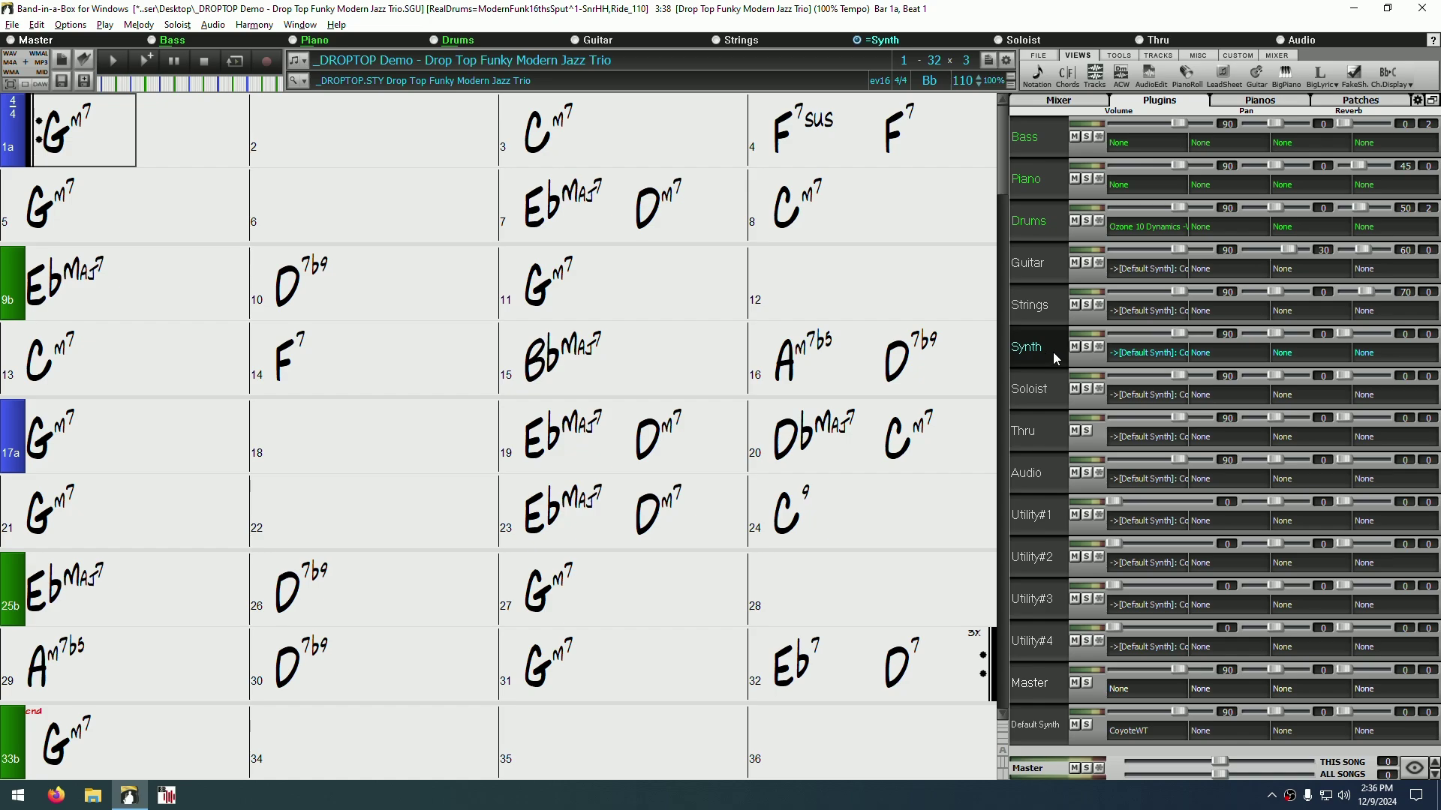
Step: Bring up the VST3 MIDI Instrument Selector for the Synth track's first plugin slot
left_click(1145, 354)
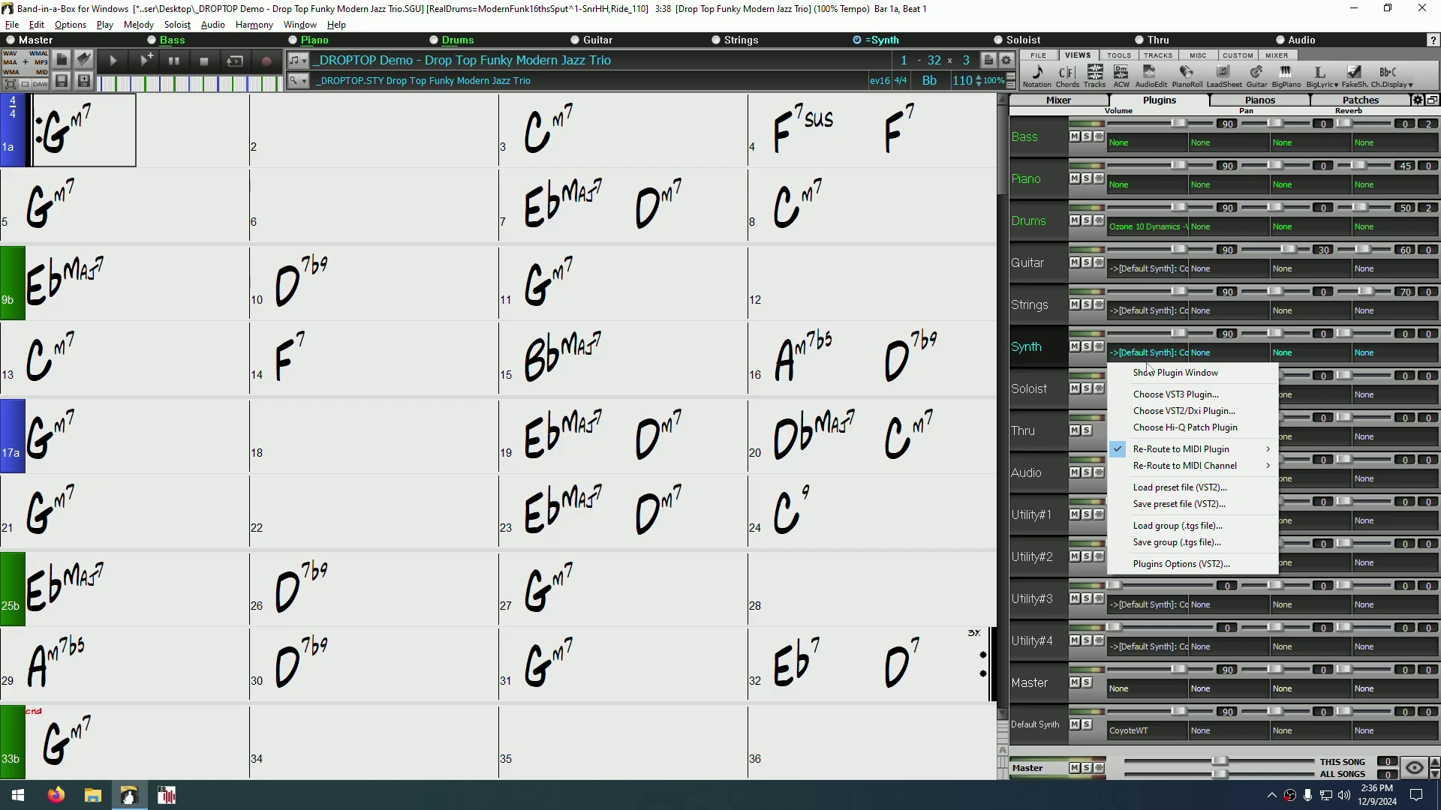
left_click(1158, 395)
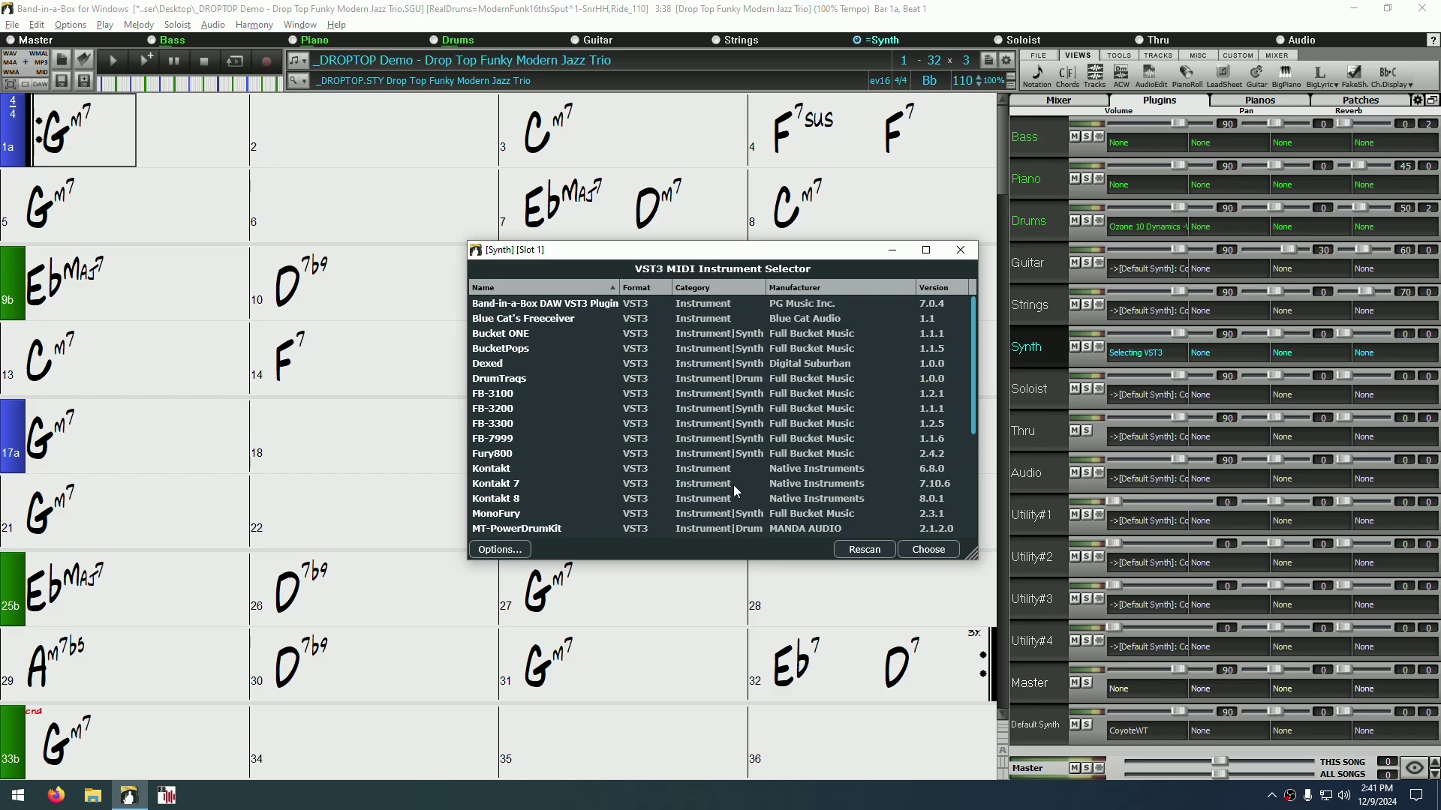
Step: Load Kontakt 8 on the Synth track and enlarge its window to list all presets
double_click(686, 498)
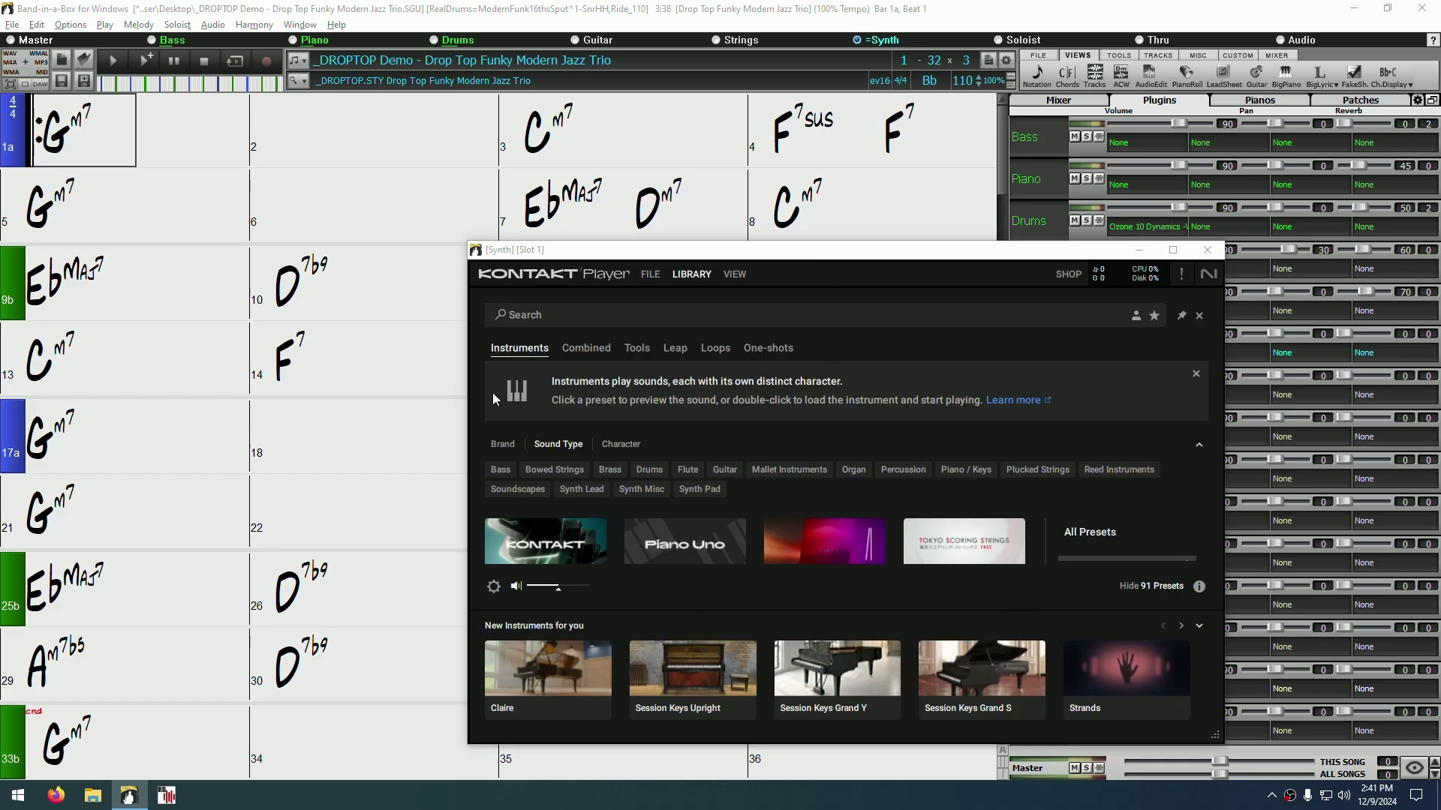
left_click_drag(856, 253, 550, 28)
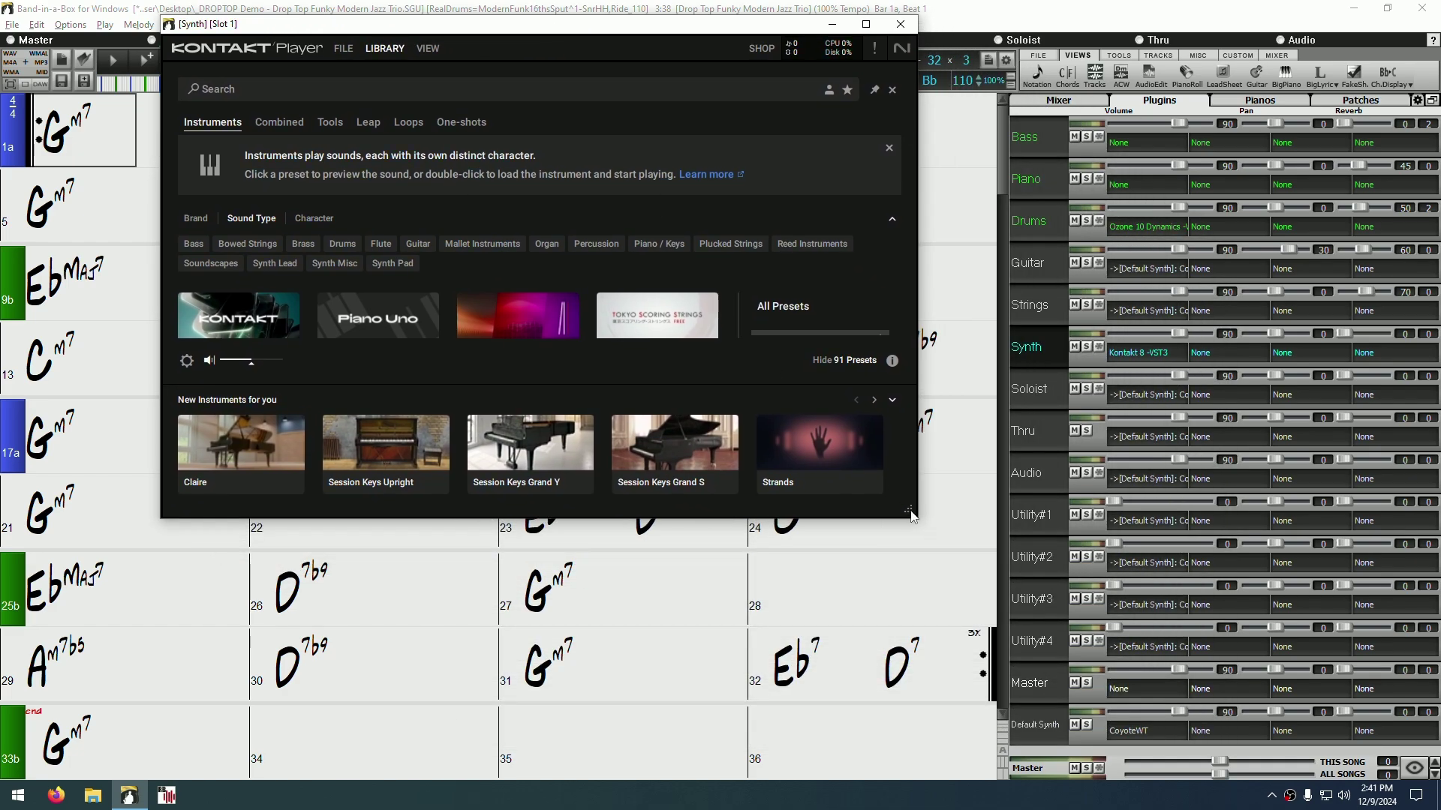
left_click_drag(910, 516, 1054, 776)
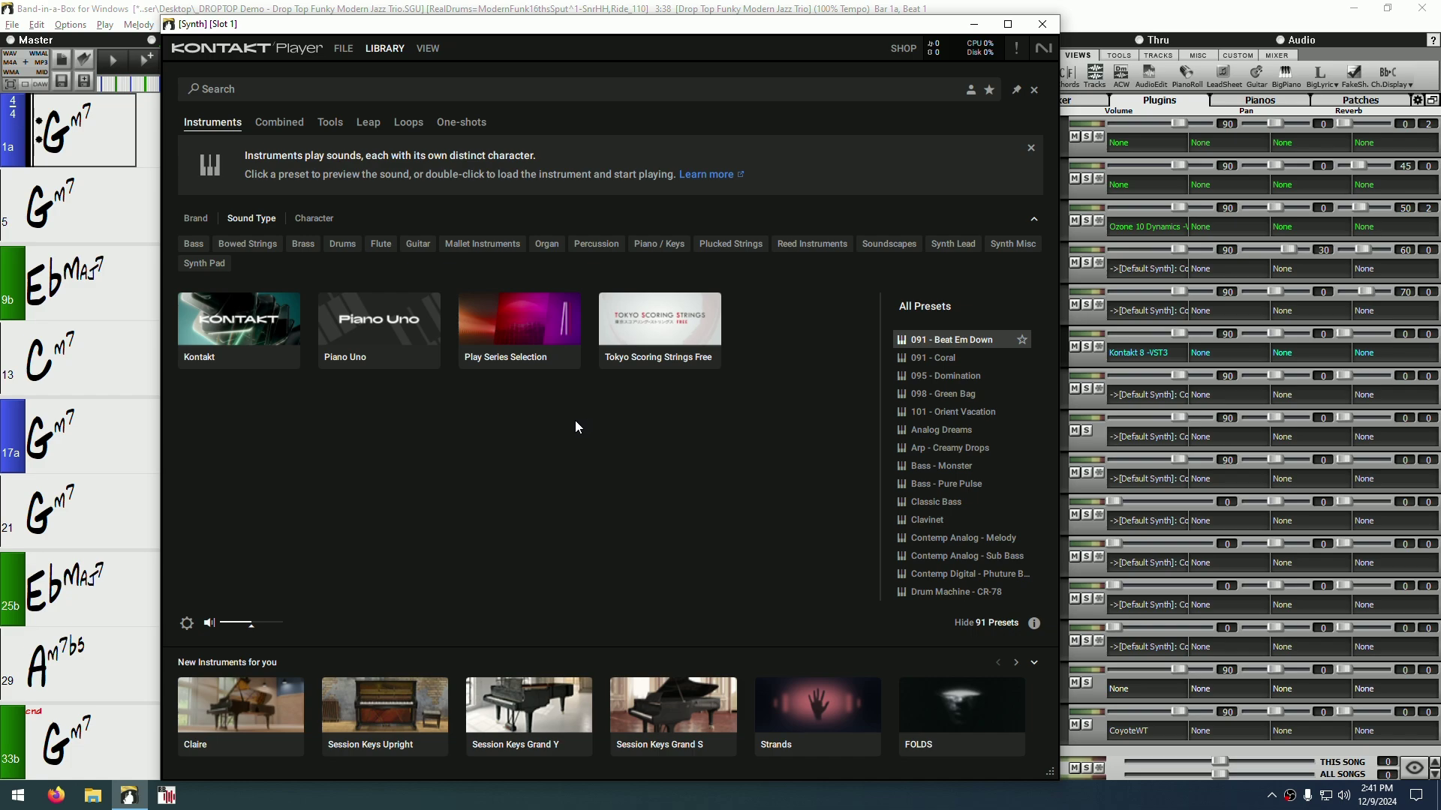
scroll(997, 390, "down", 5)
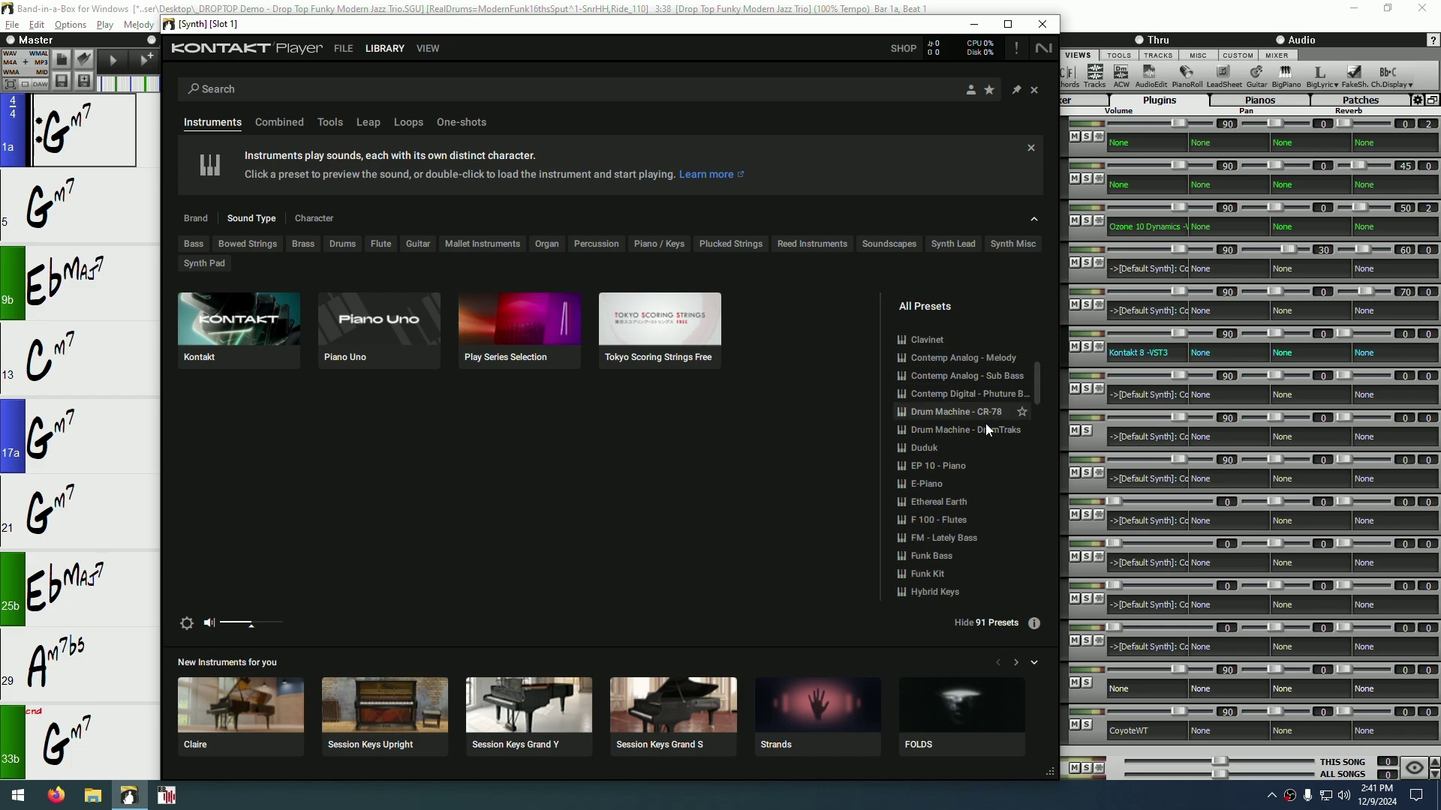
Step: Load the E-Piano preset, play from bar 1a, then solo and unsolo the Synth track
double_click(935, 484)
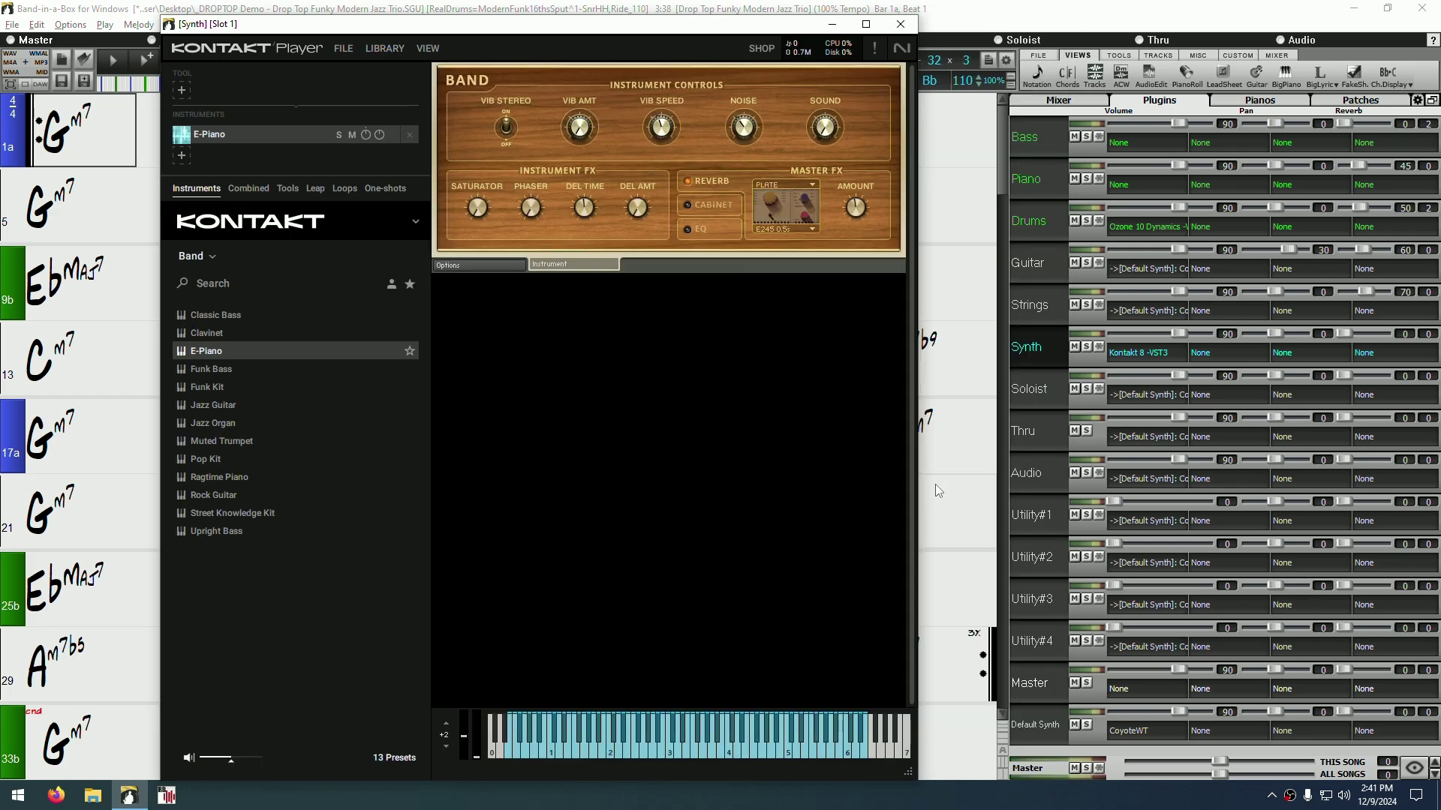
left_click(96, 132)
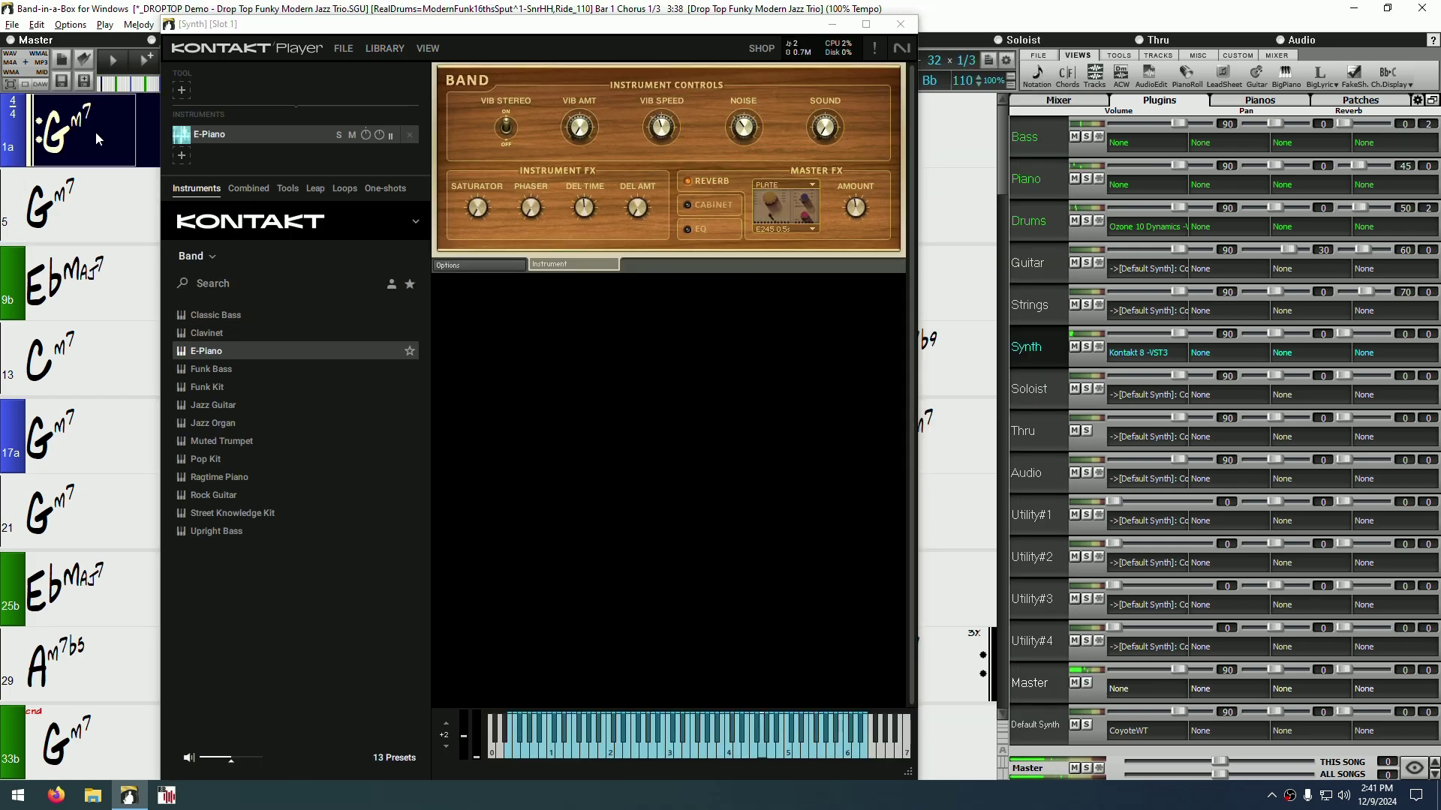
left_click(1087, 347)
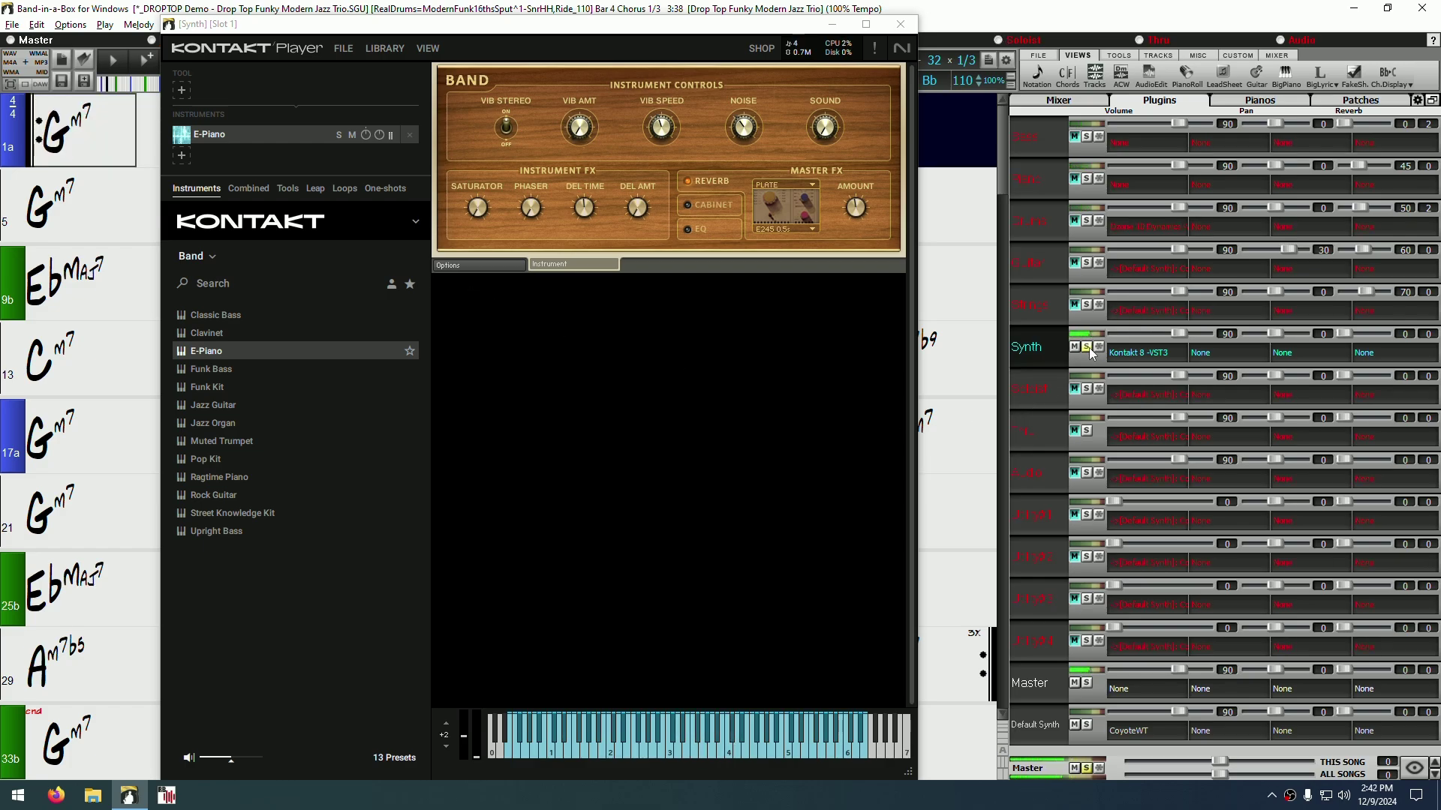
left_click(1088, 347)
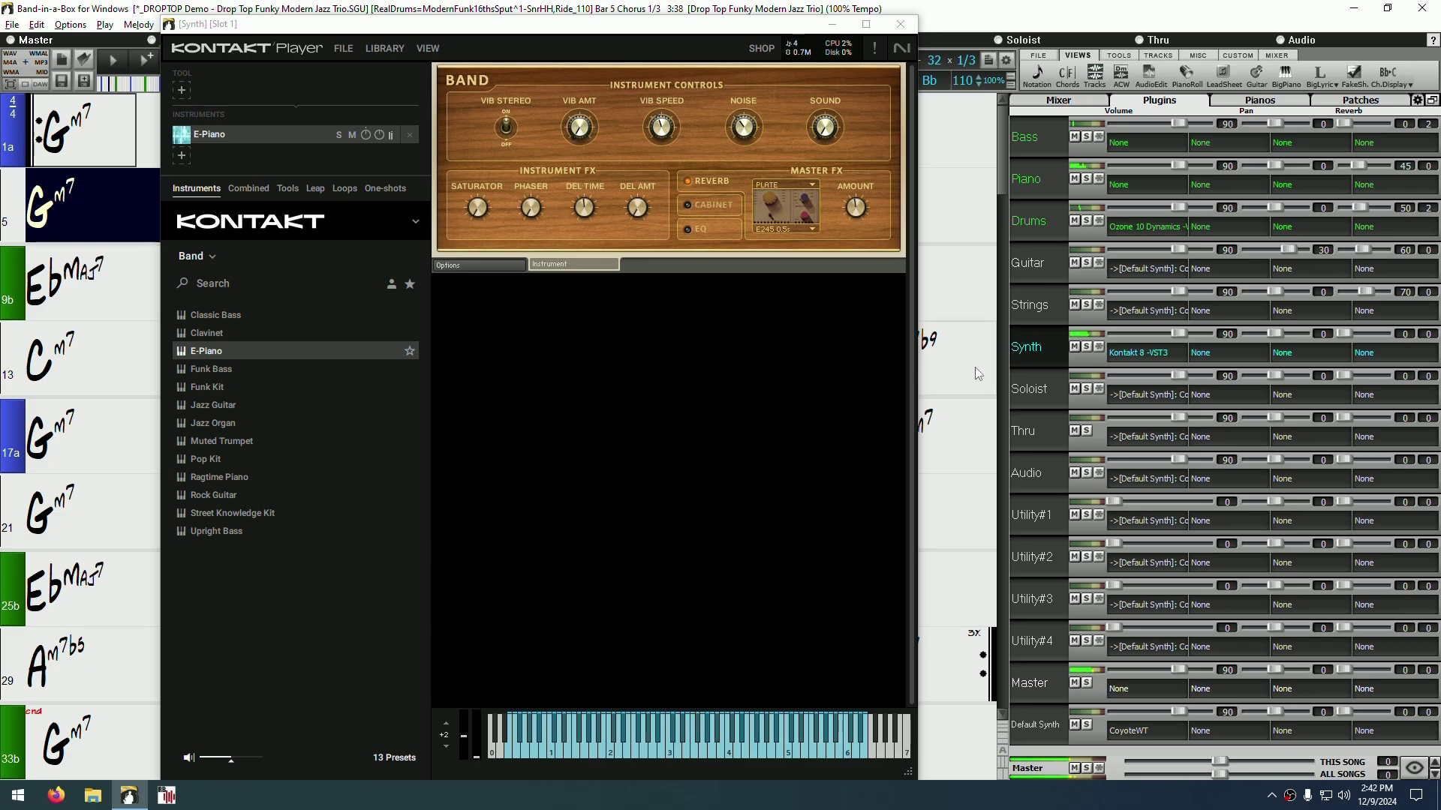